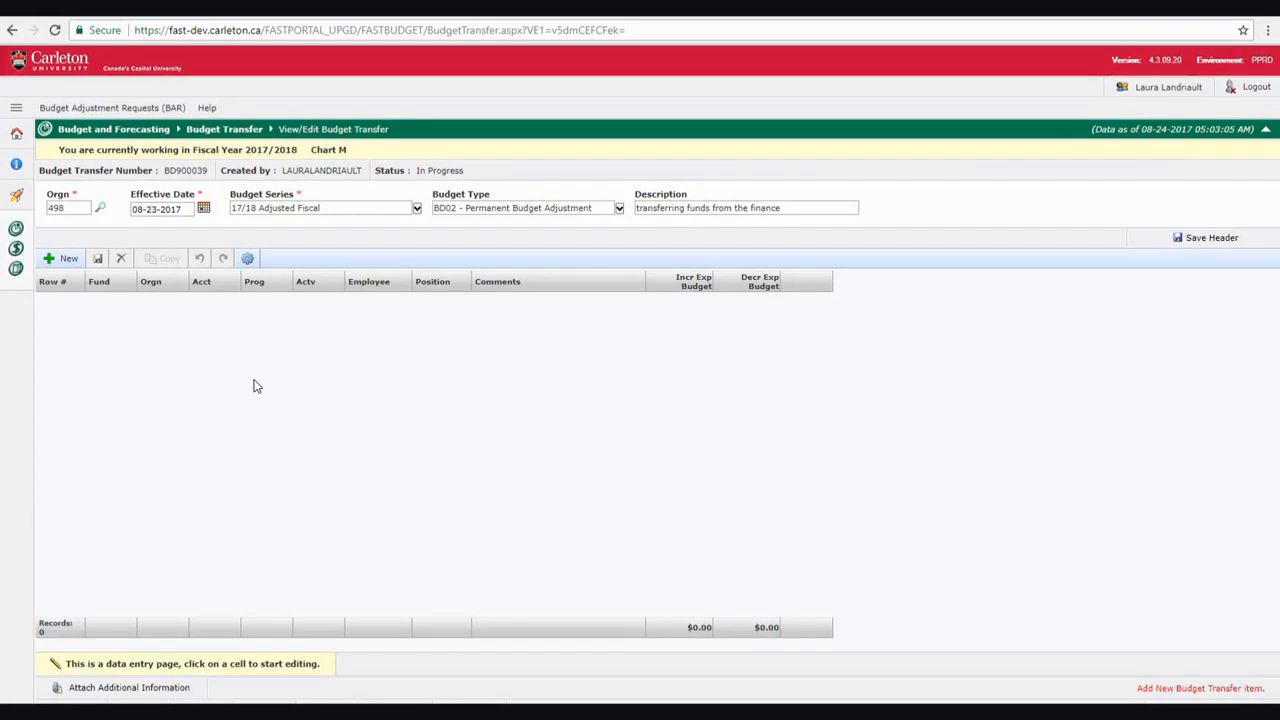
Add a new budget transfer row with fund 100000 and organization 498 (Finance Office).
left_click(66, 262)
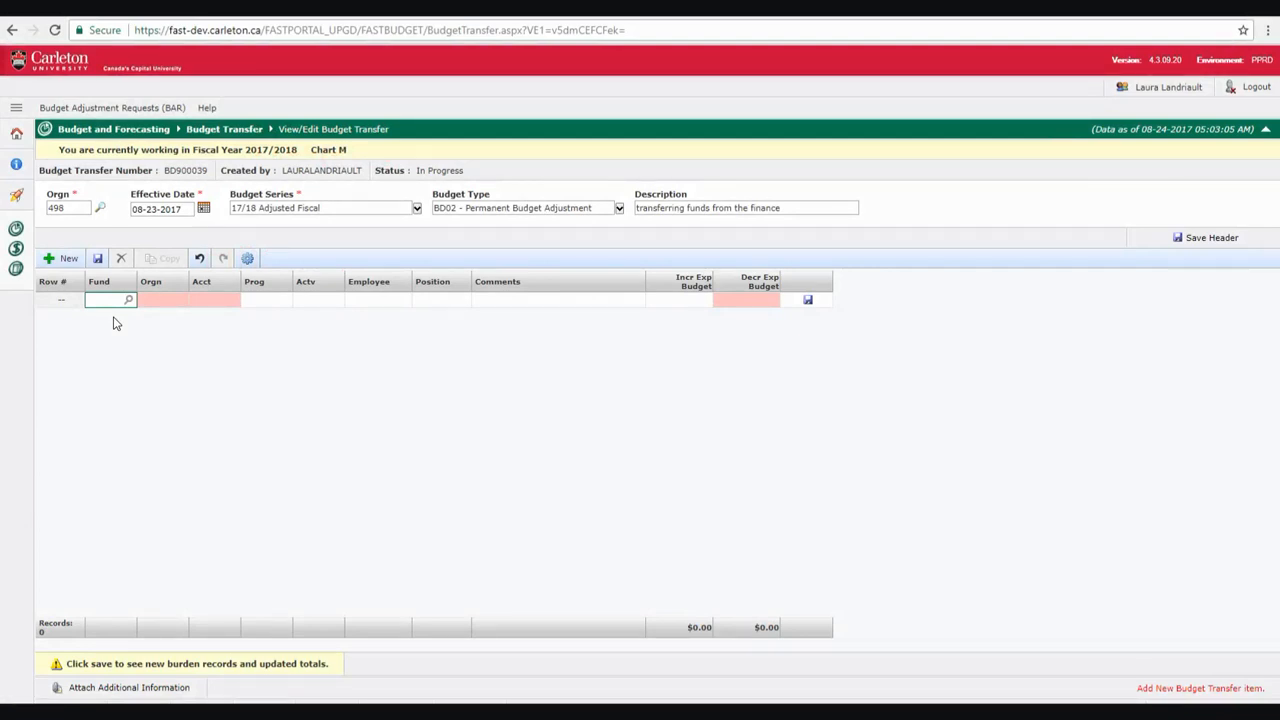
left_click(105, 299)
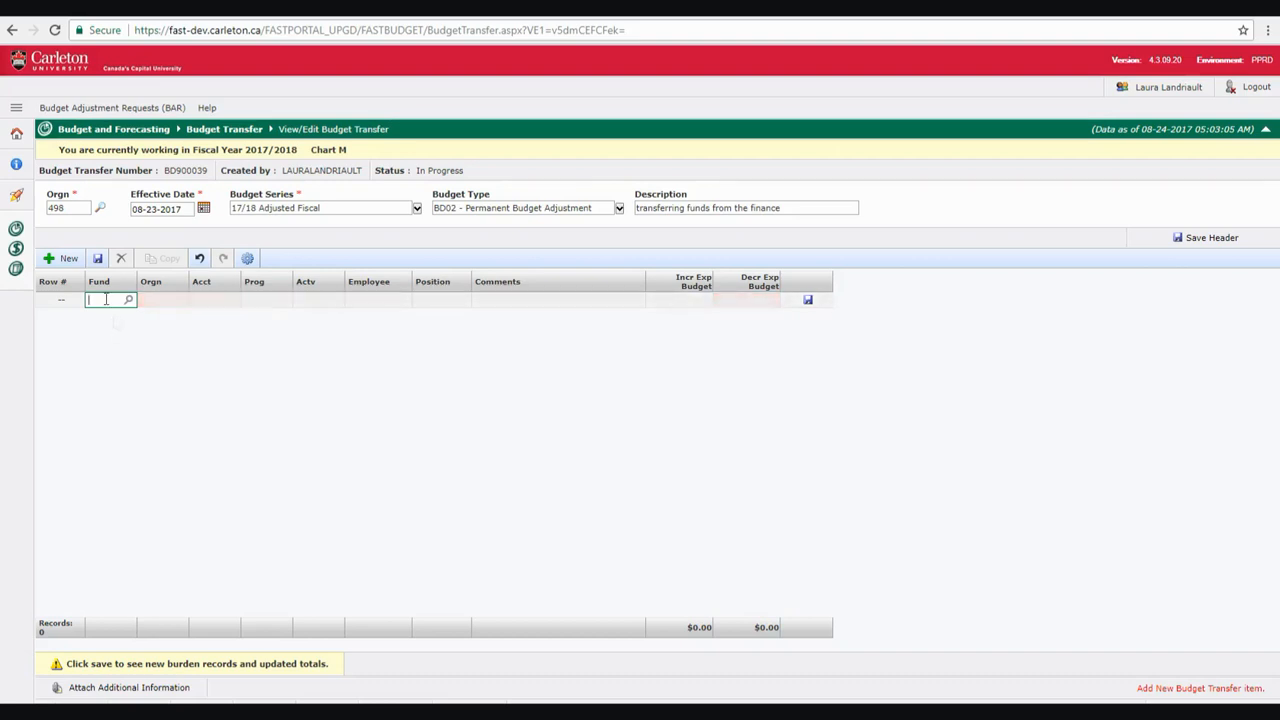
type("100000")
key("Tab")
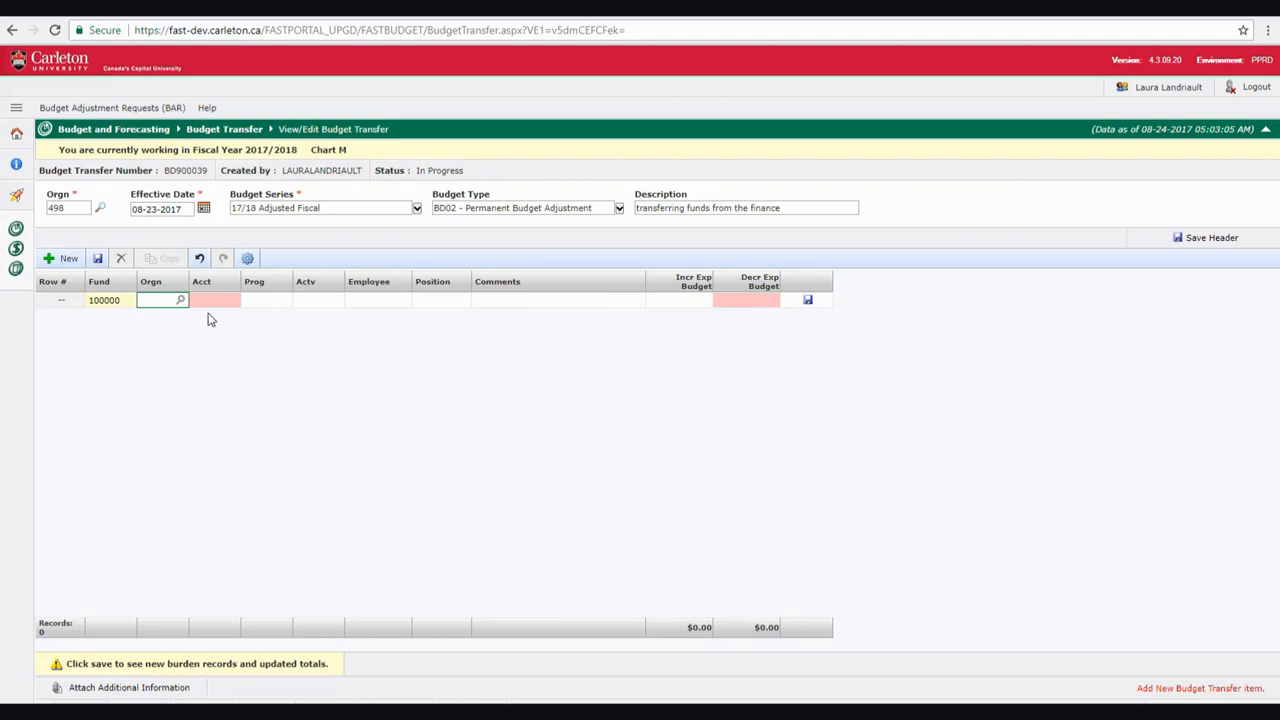
left_click(181, 300)
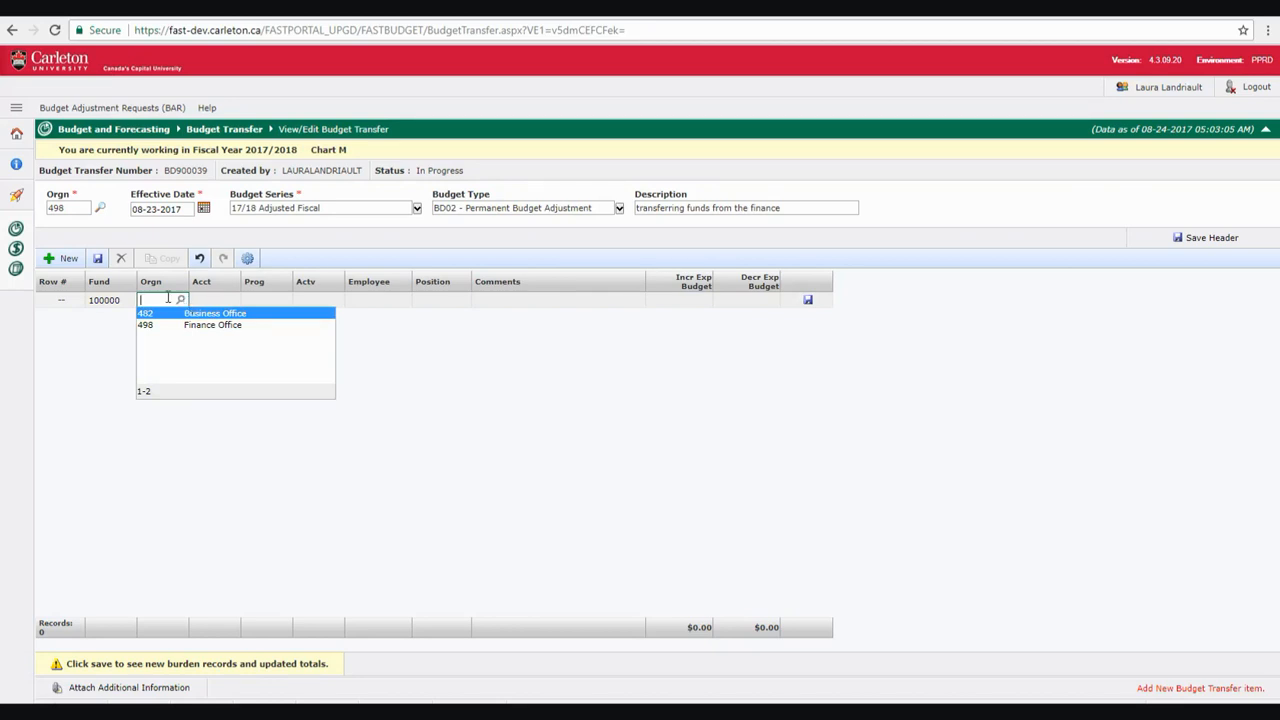
type("498")
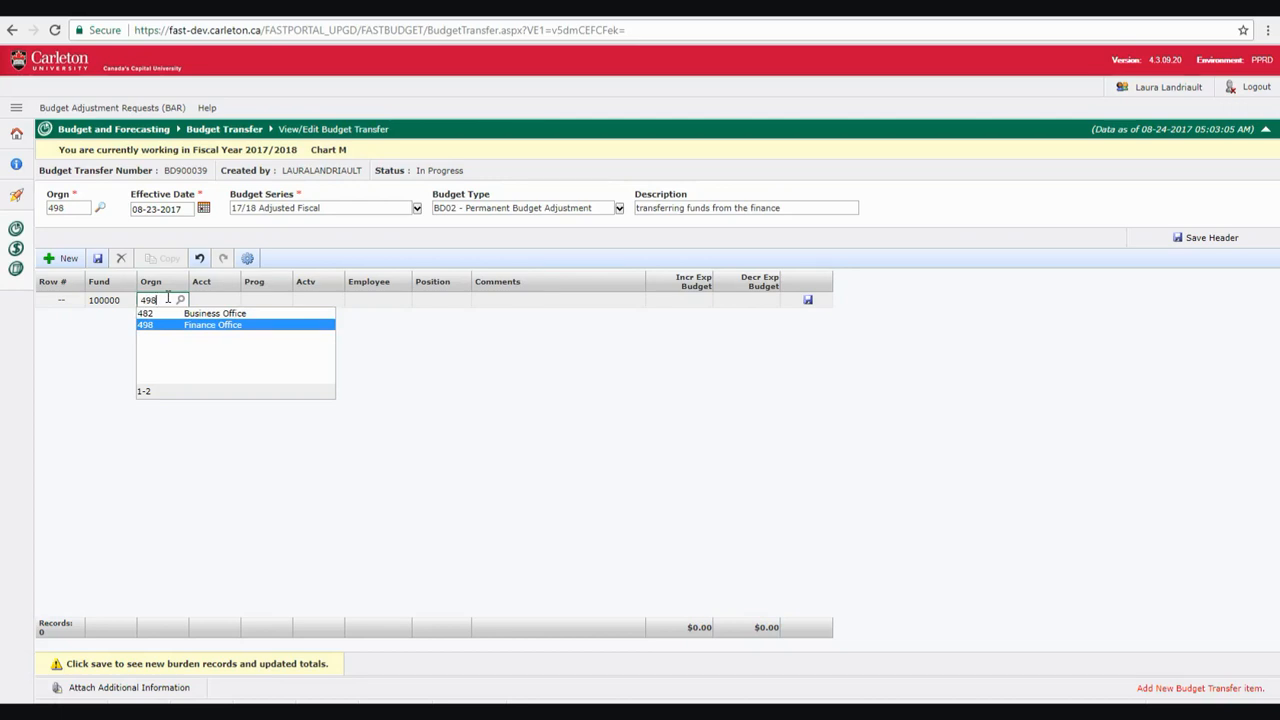
key("Tab")
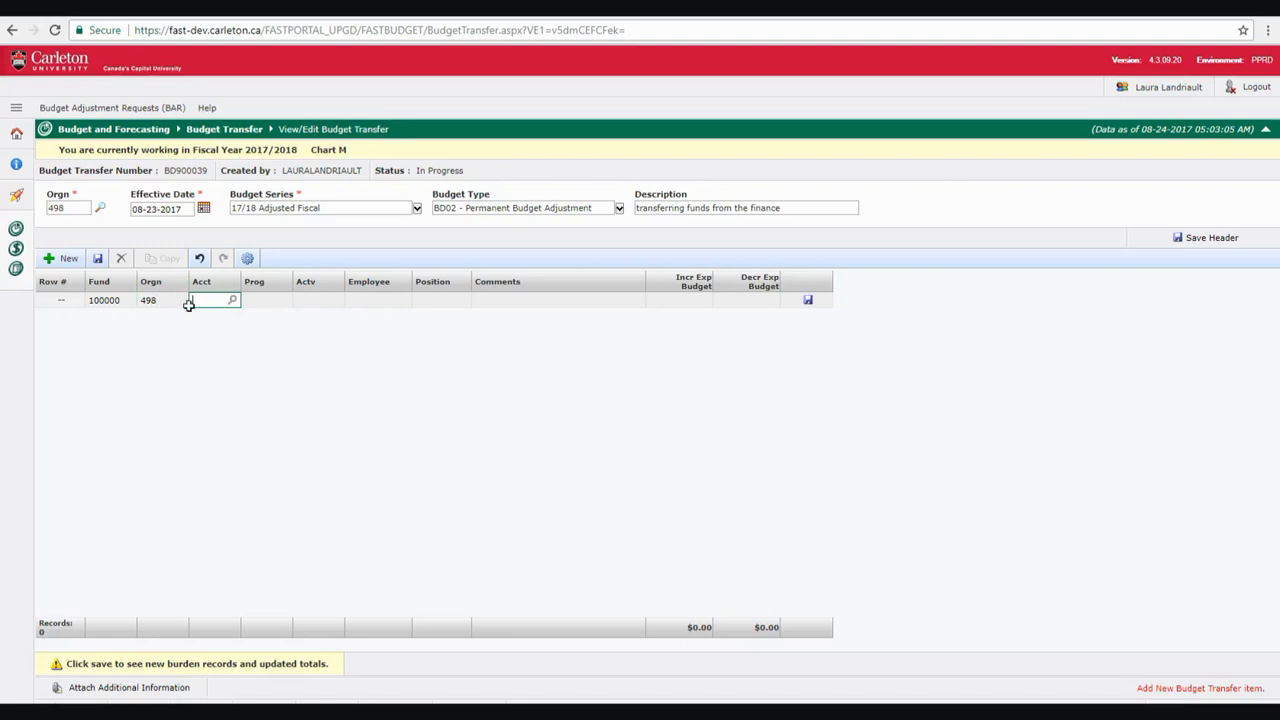
Set the new row's account to 710000 Office Supplies and leave the program field blank.
left_click(232, 300)
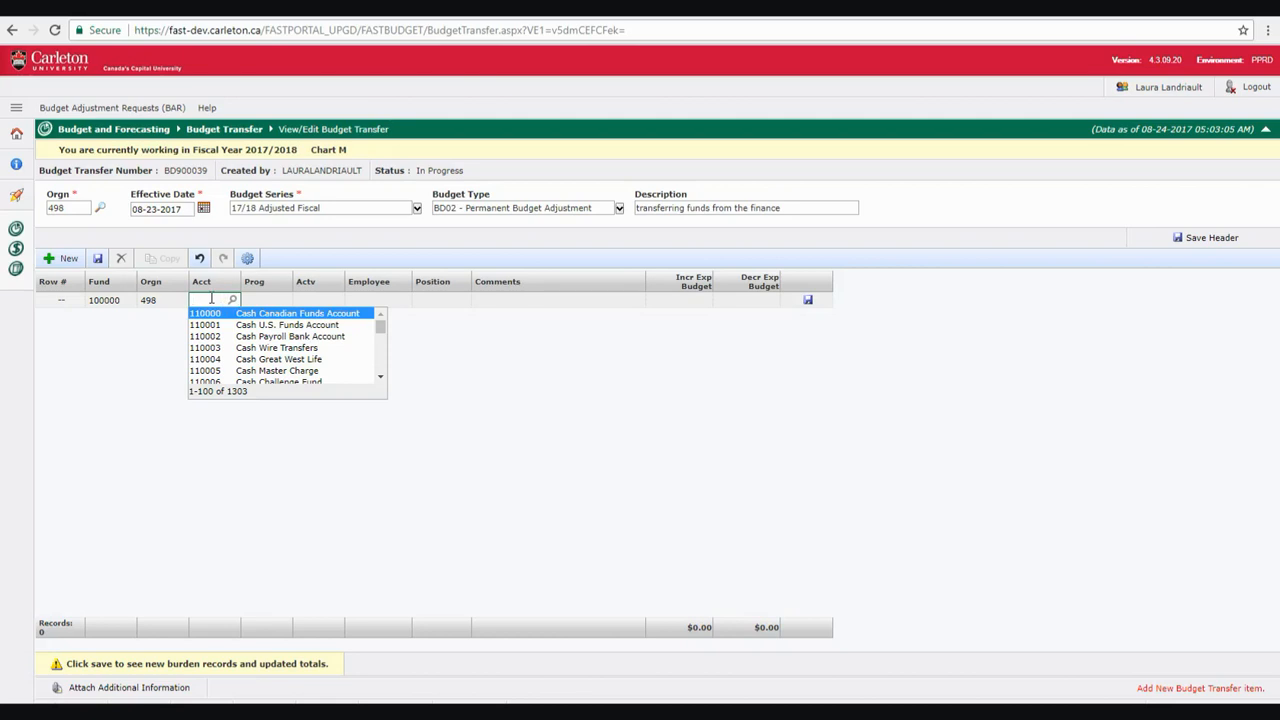
type("710")
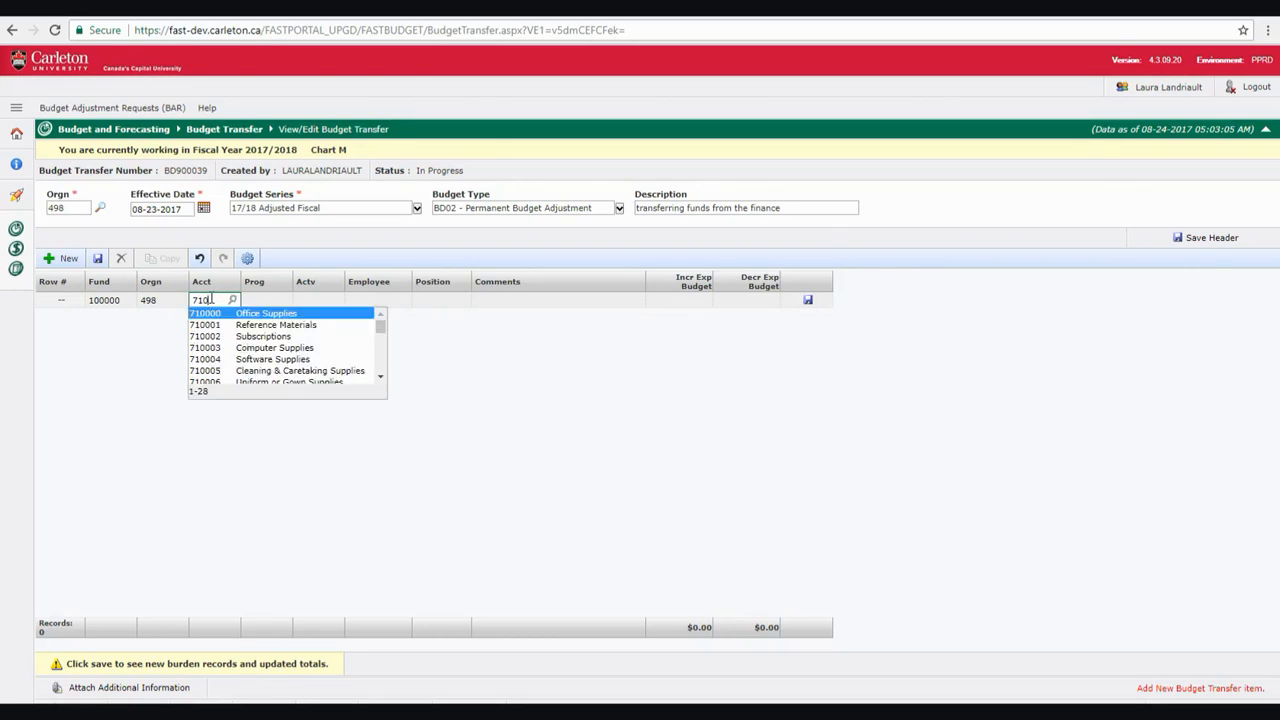
left_click(207, 314)
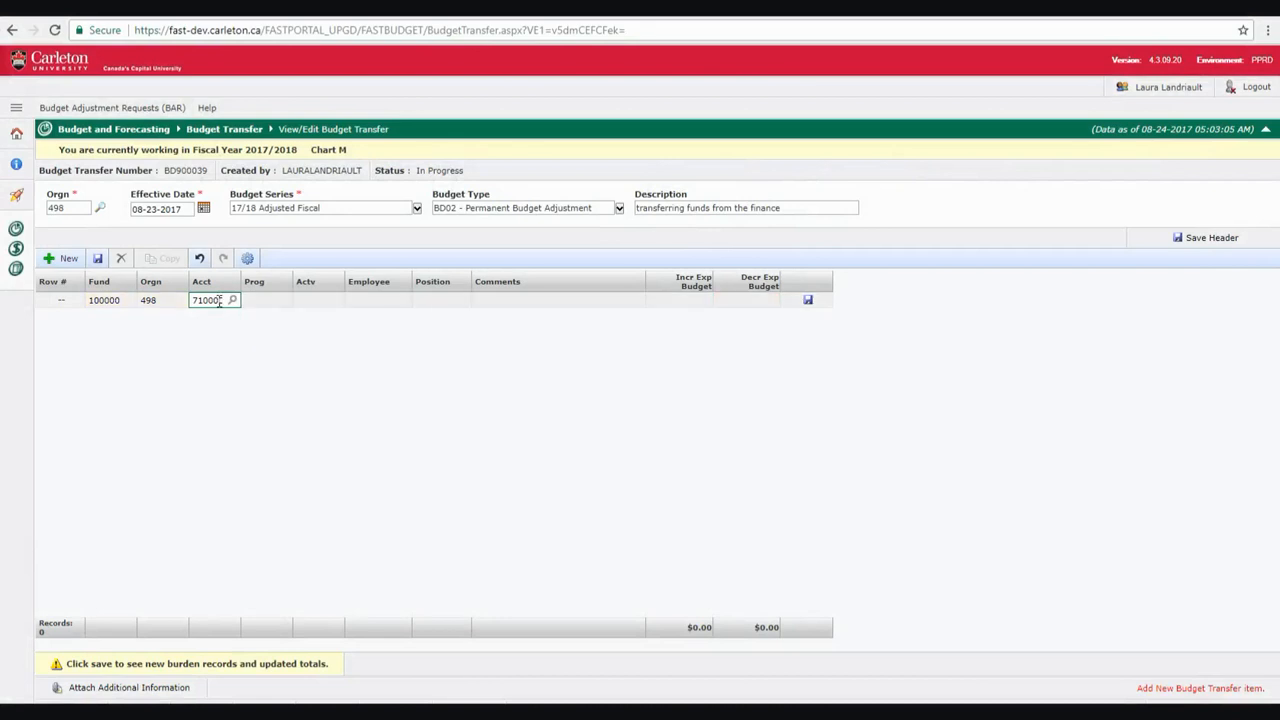
key("Tab")
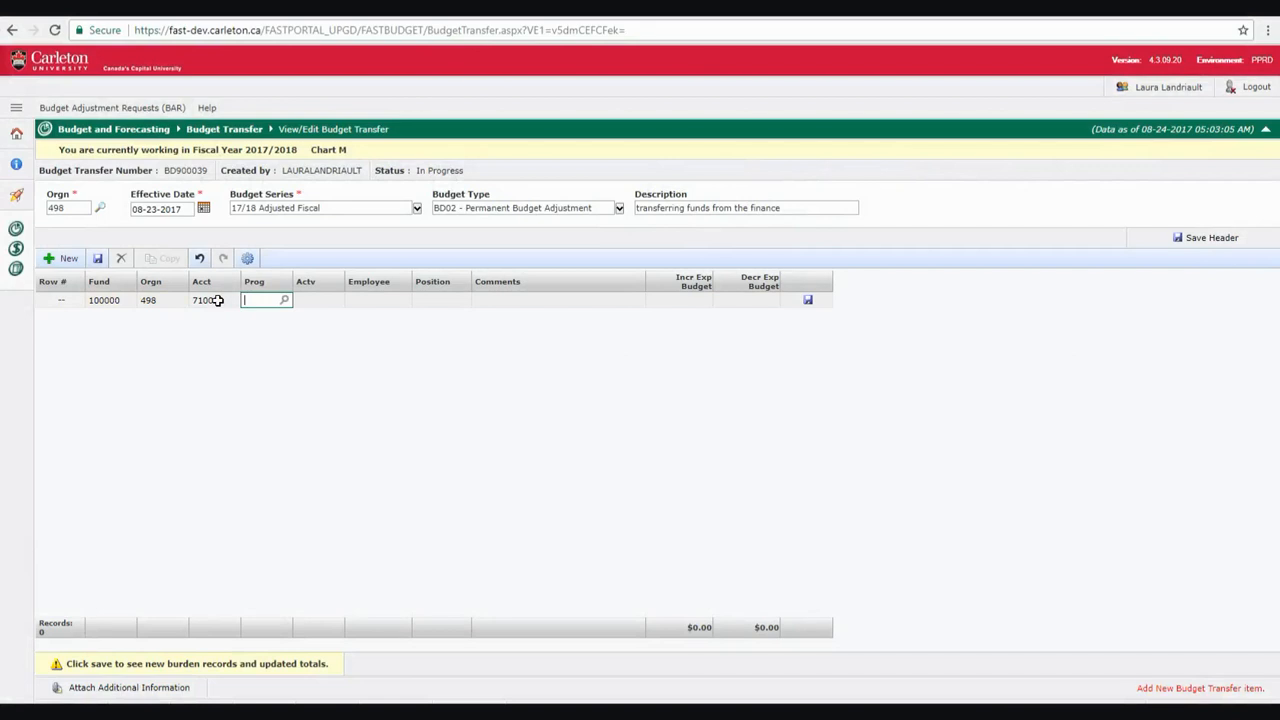
key("Tab")
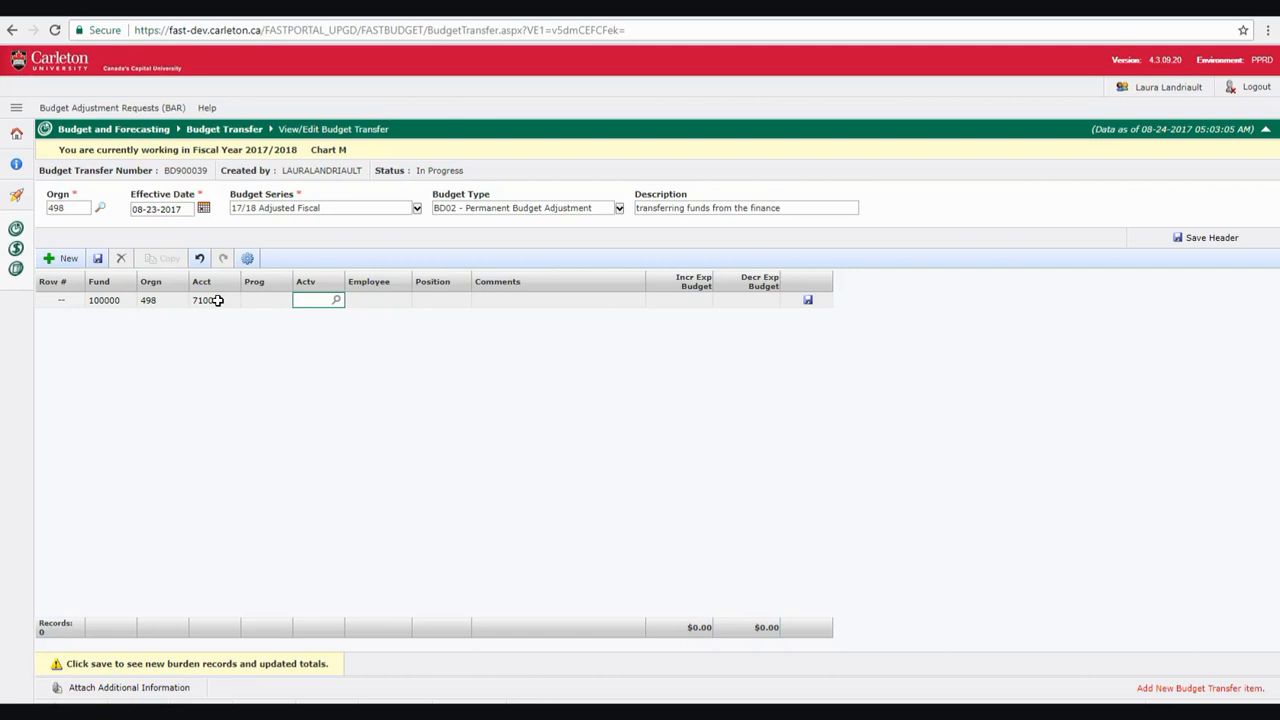
Take activity R037 from the row's activity code list and leave employee and position blank.
left_click(320, 301)
left_click(320, 301)
left_click(337, 302)
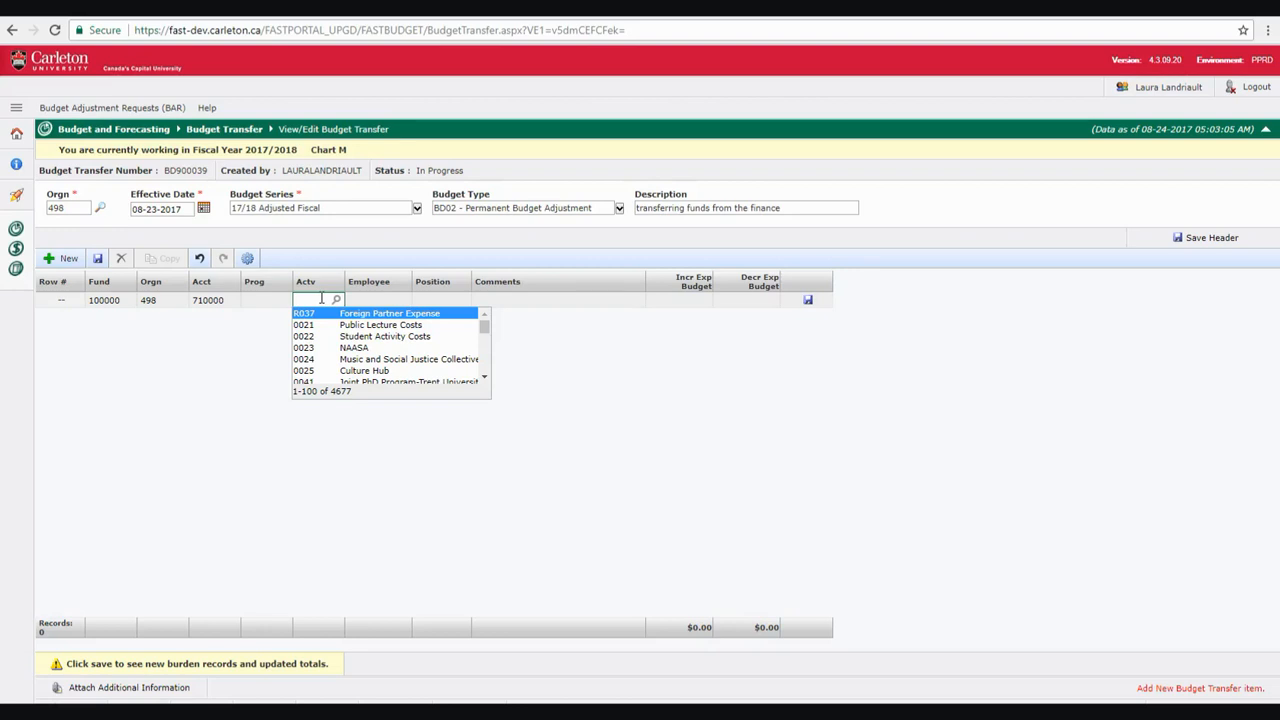
key("Tab")
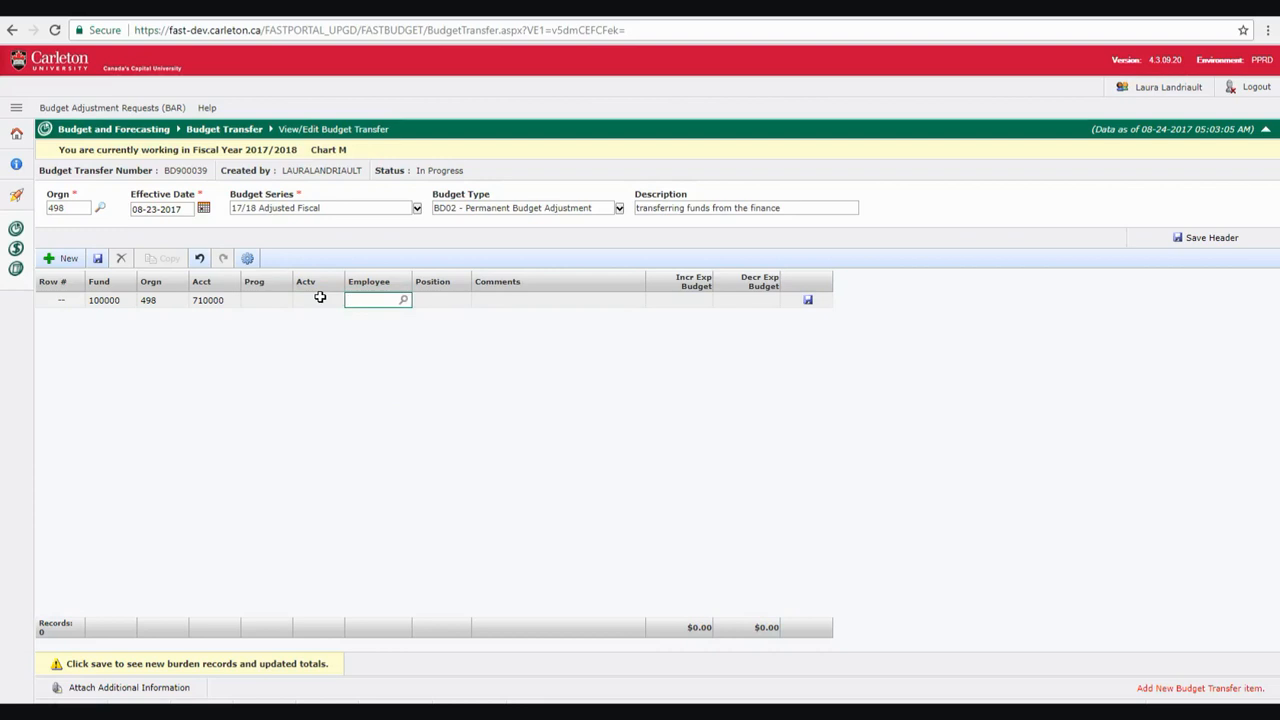
key("Tab")
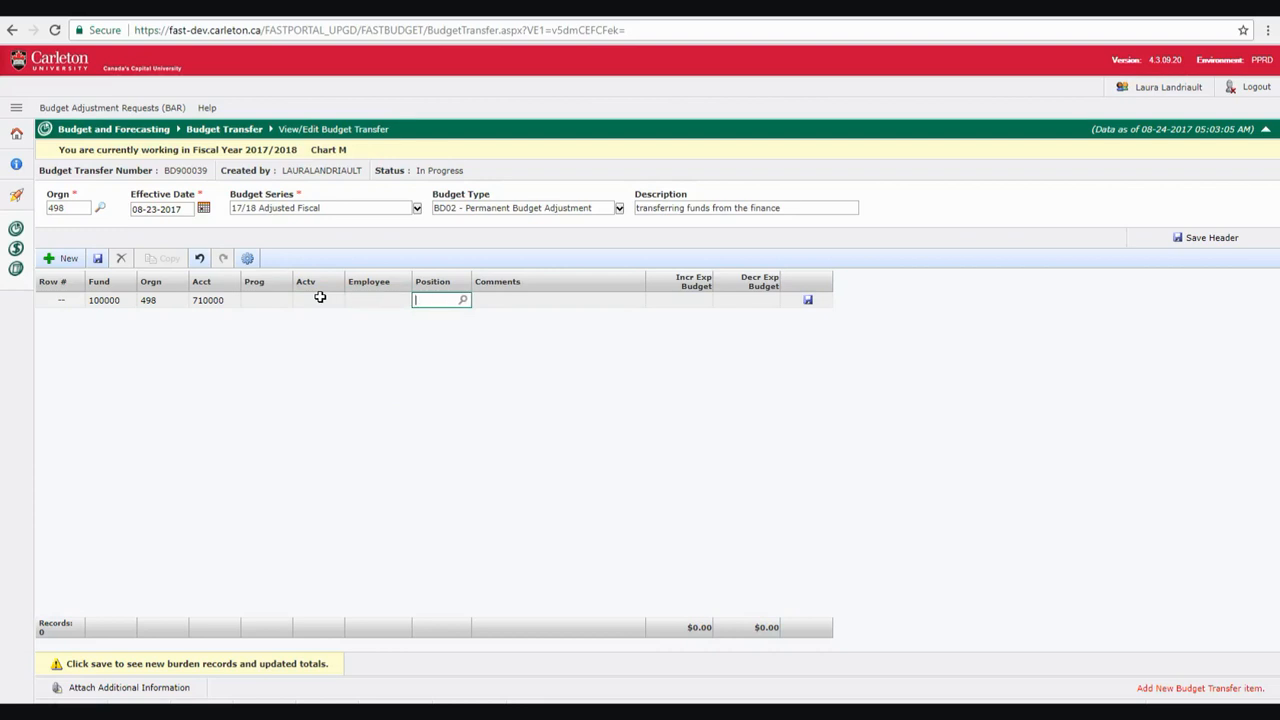
key("Tab")
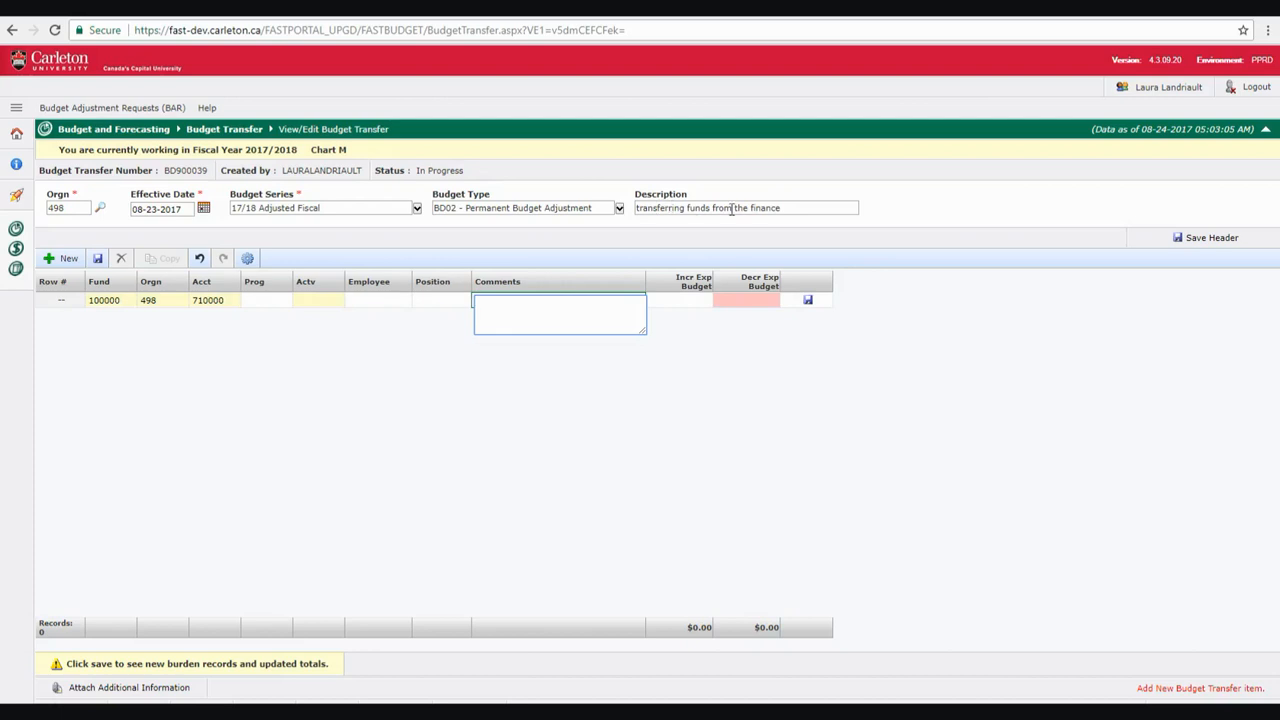
Copy the header description into the row's comments and trim the cut-off words from its end.
left_click(694, 209)
left_click_drag(709, 229, 636, 208)
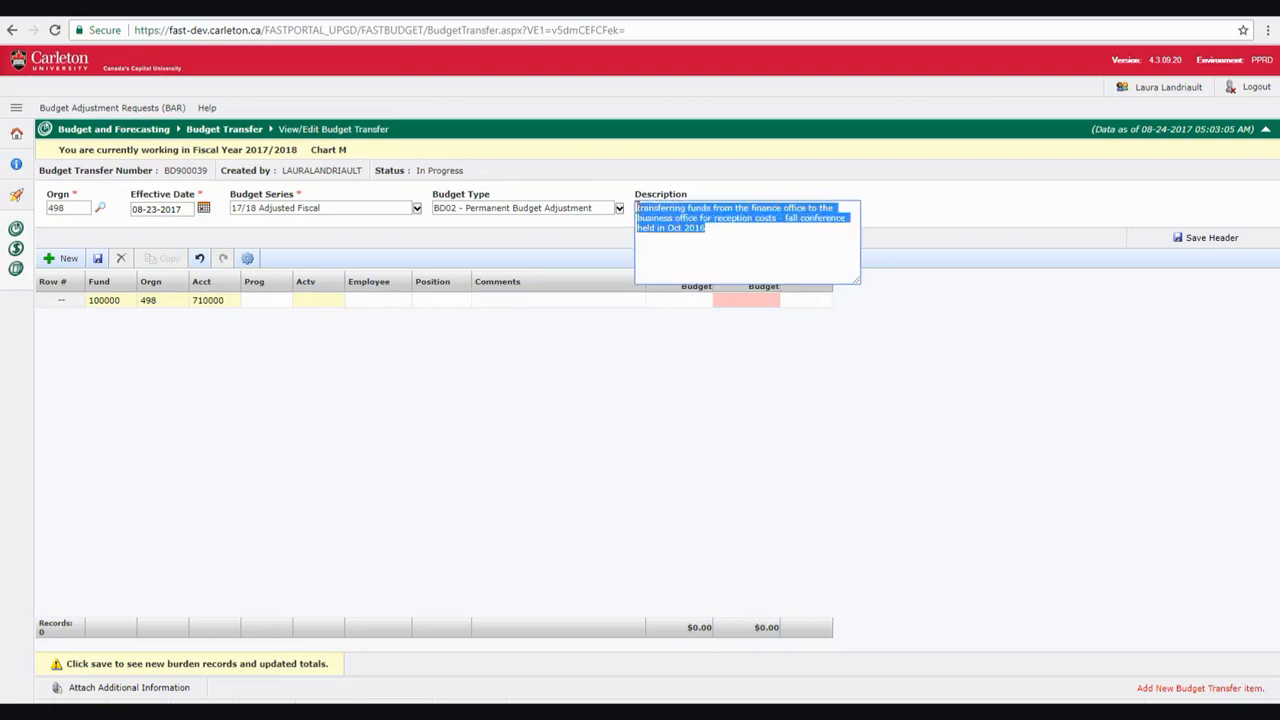
left_click(553, 299)
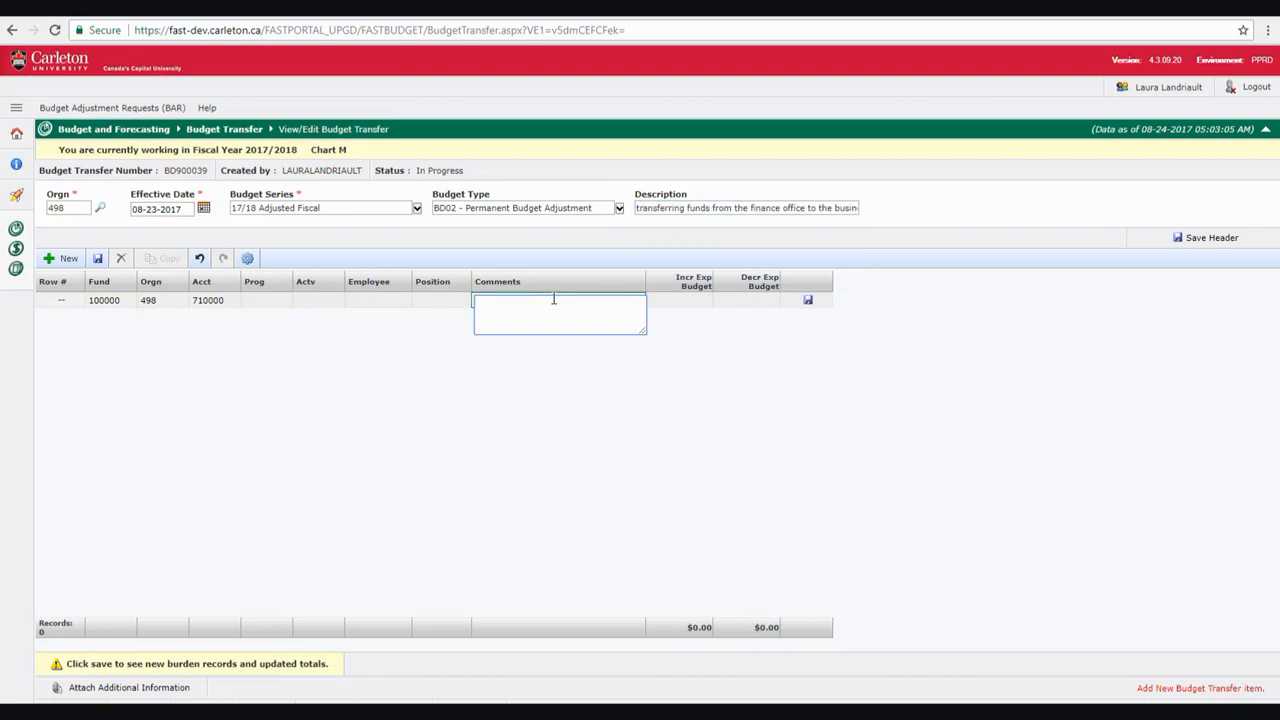
key("ctrl+v")
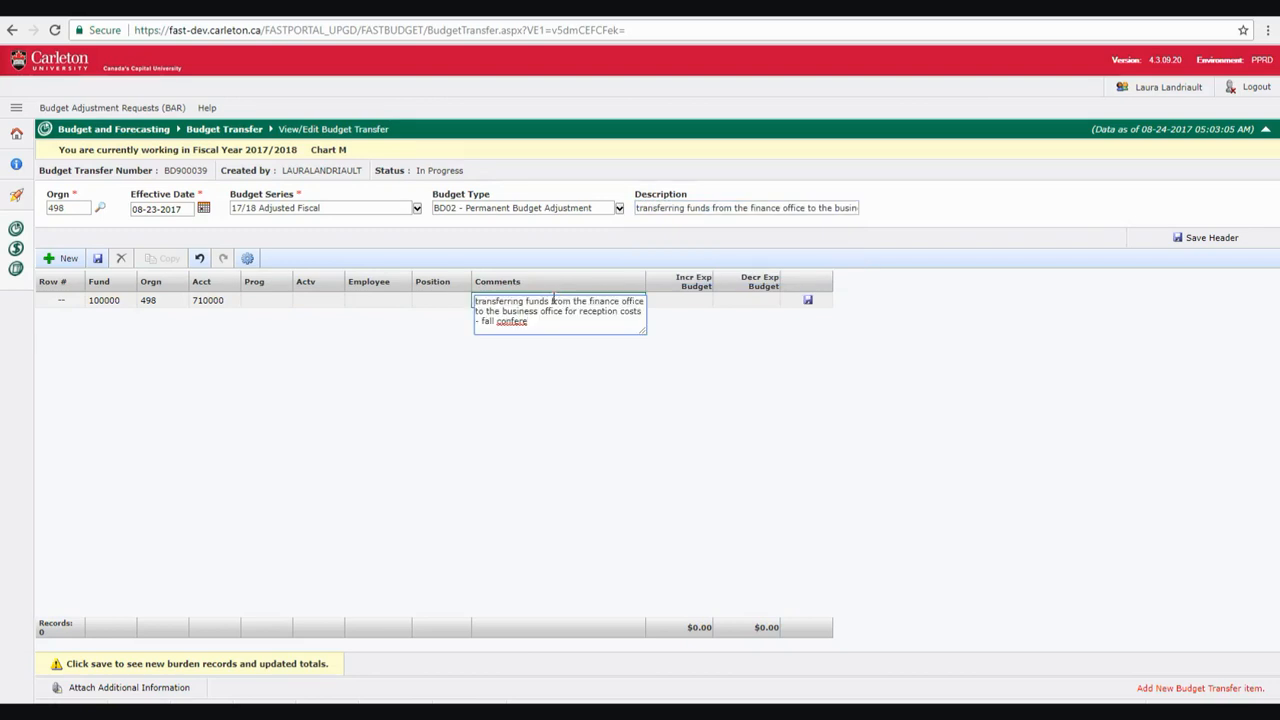
key("BackSpace")
key("BackSpace")
key("BackSpace")
key("BackSpace")
key("BackSpace")
key("BackSpace")
key("BackSpace")
key("BackSpace")
key("BackSpace")
key("BackSpace")
key("BackSpace")
key("BackSpace")
key("Tab")
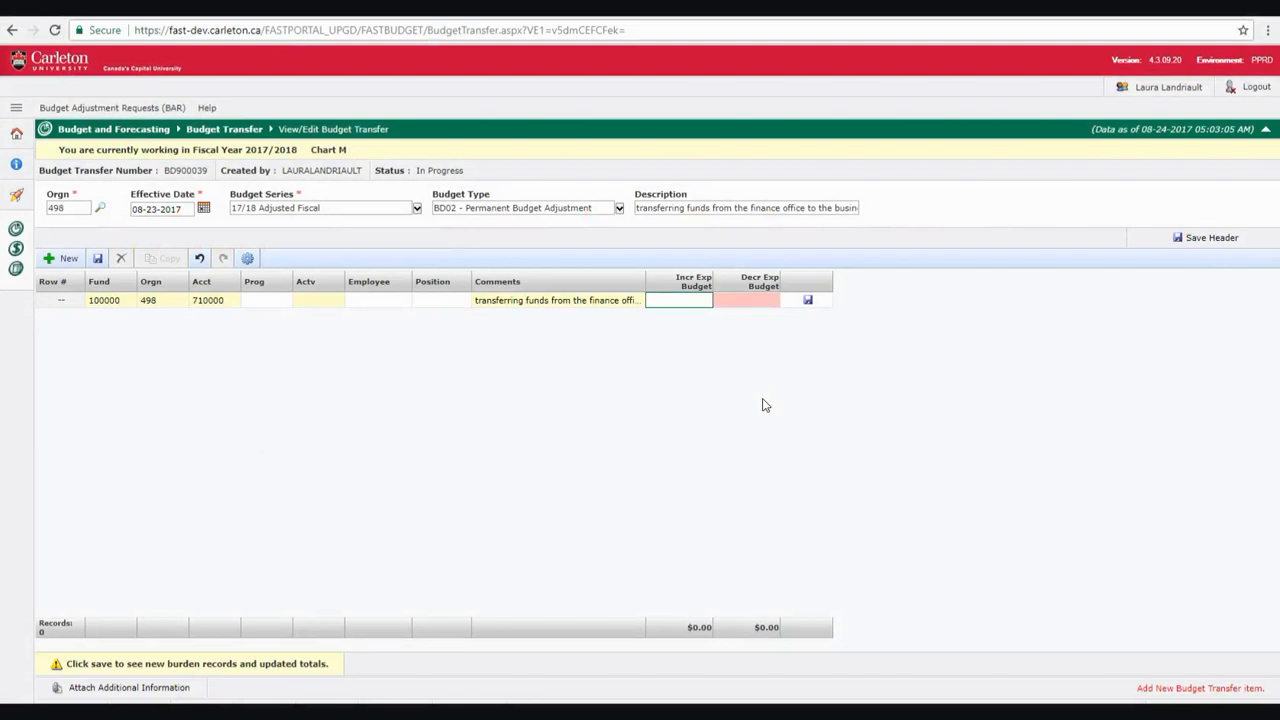
Set the row's decrease expense budget to 100 and save the row.
left_click(745, 301)
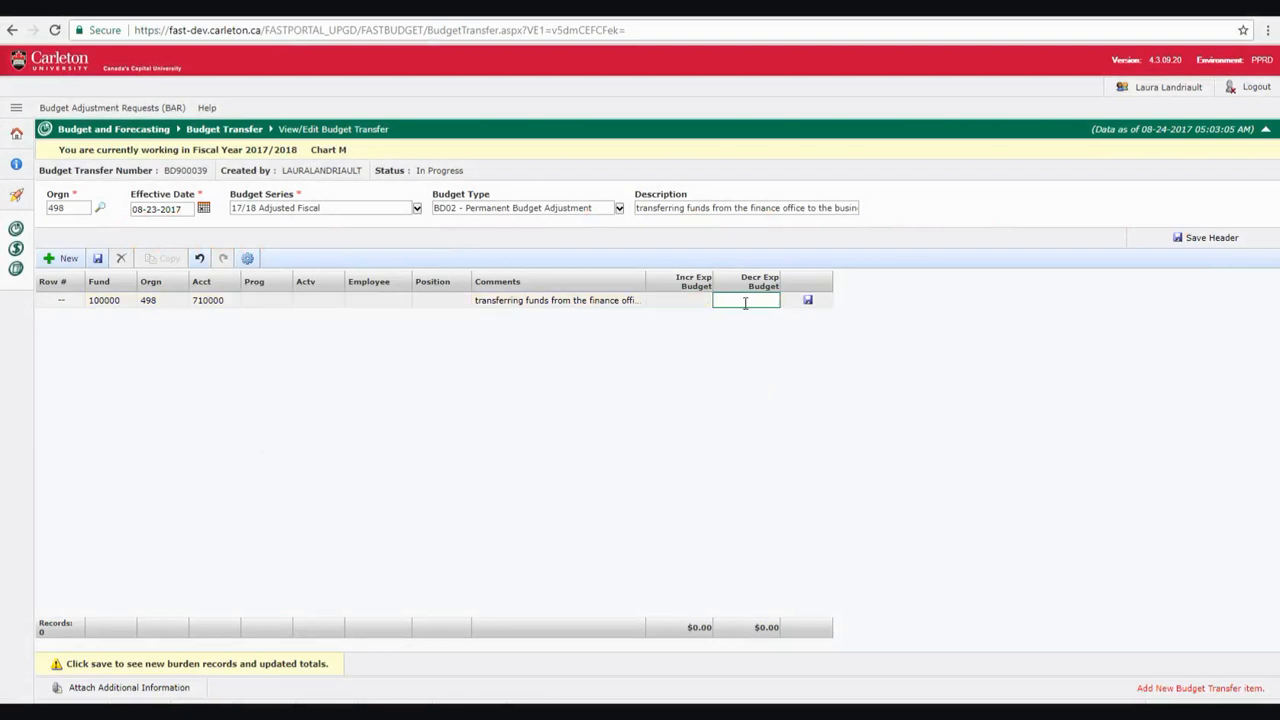
type("100")
left_click(809, 301)
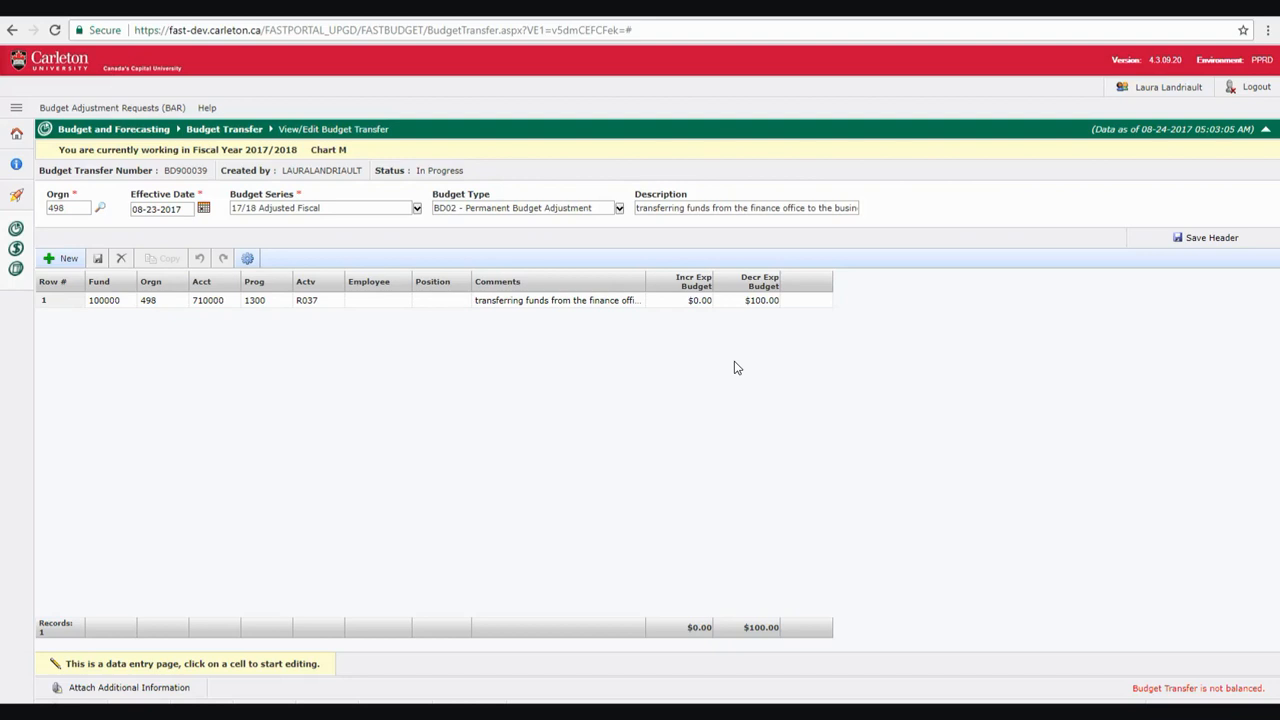
Add a second transfer row, keeping fund 100000, and set its organization to 482 Business Office.
left_click(58, 260)
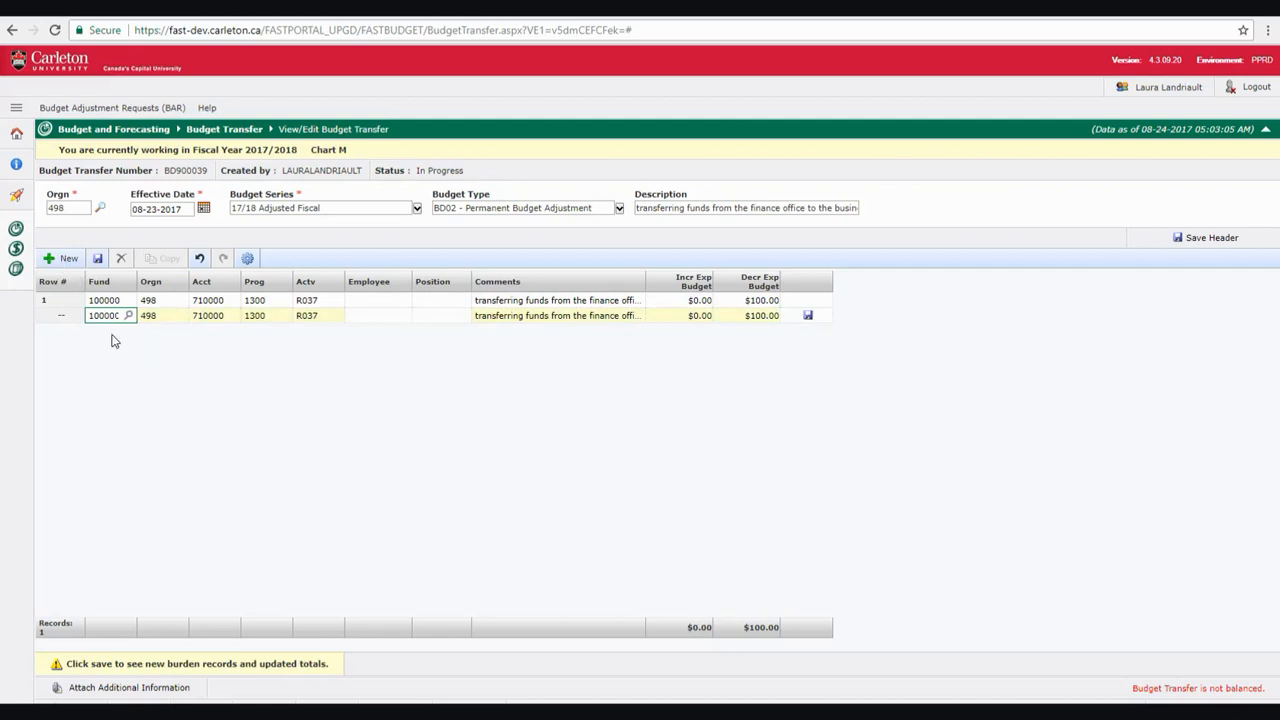
key("Tab")
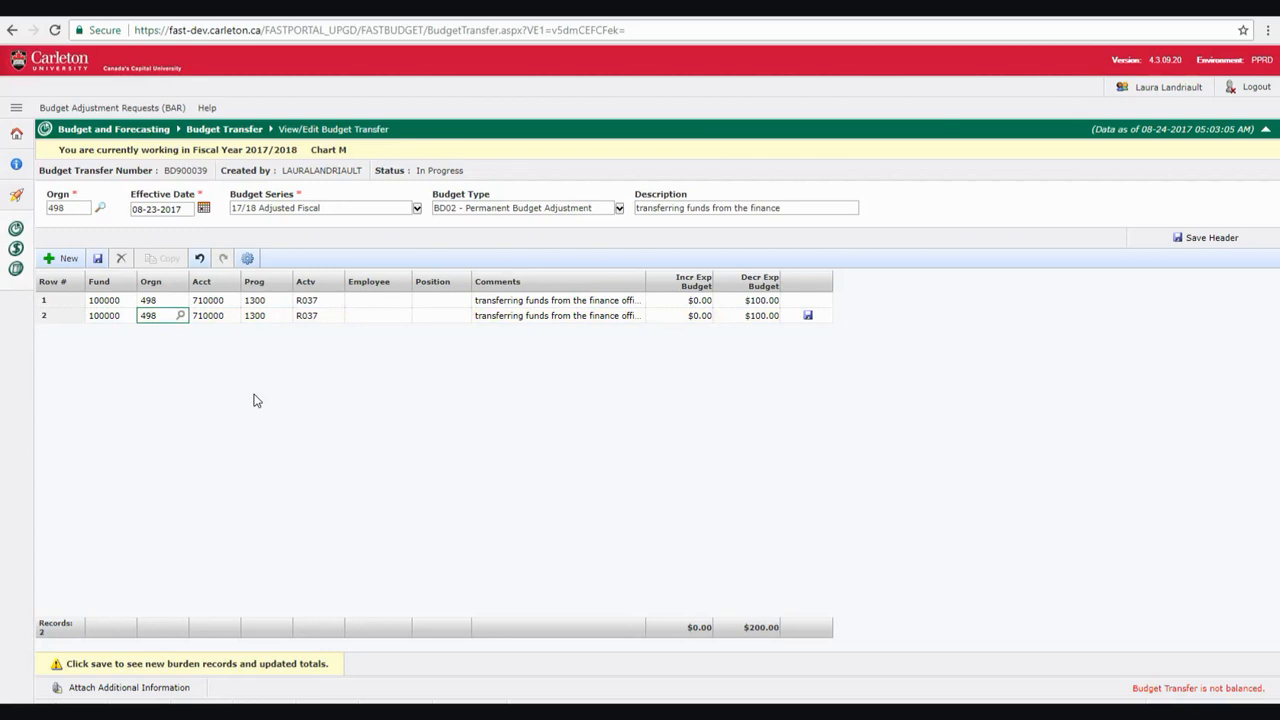
key("BackSpace")
key("BackSpace")
key("BackSpace")
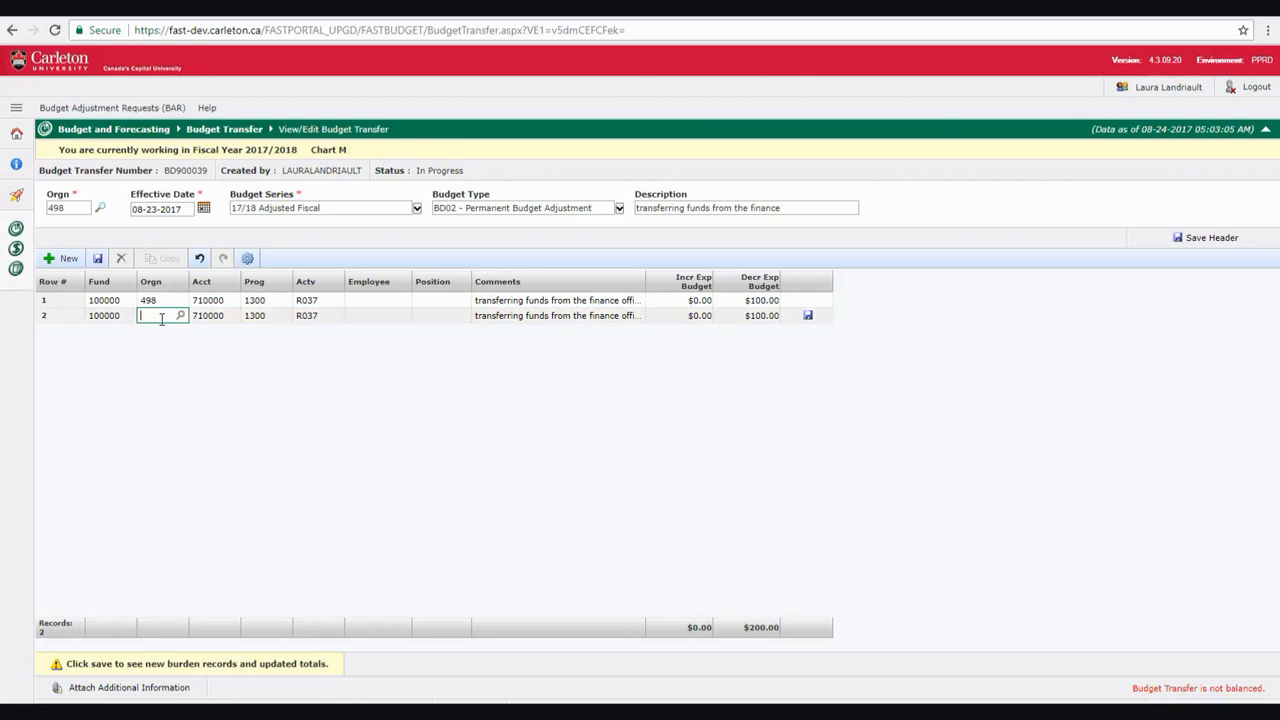
left_click(181, 316)
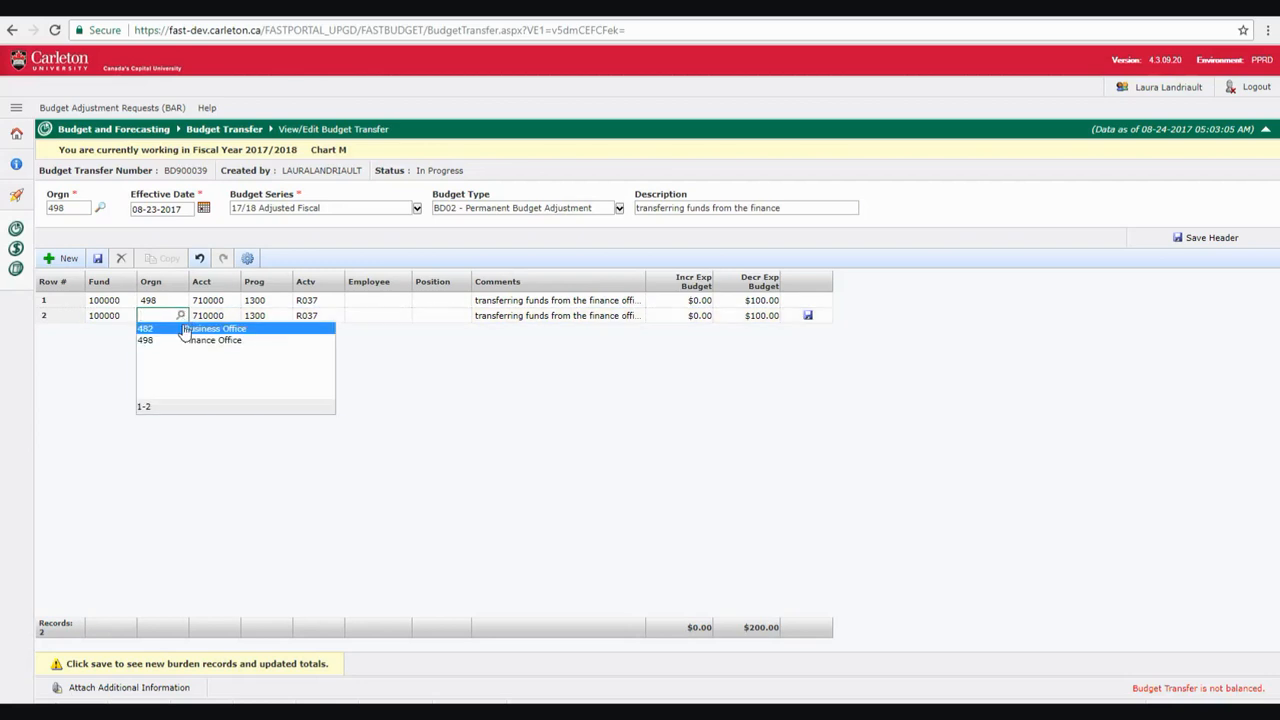
left_click(185, 329)
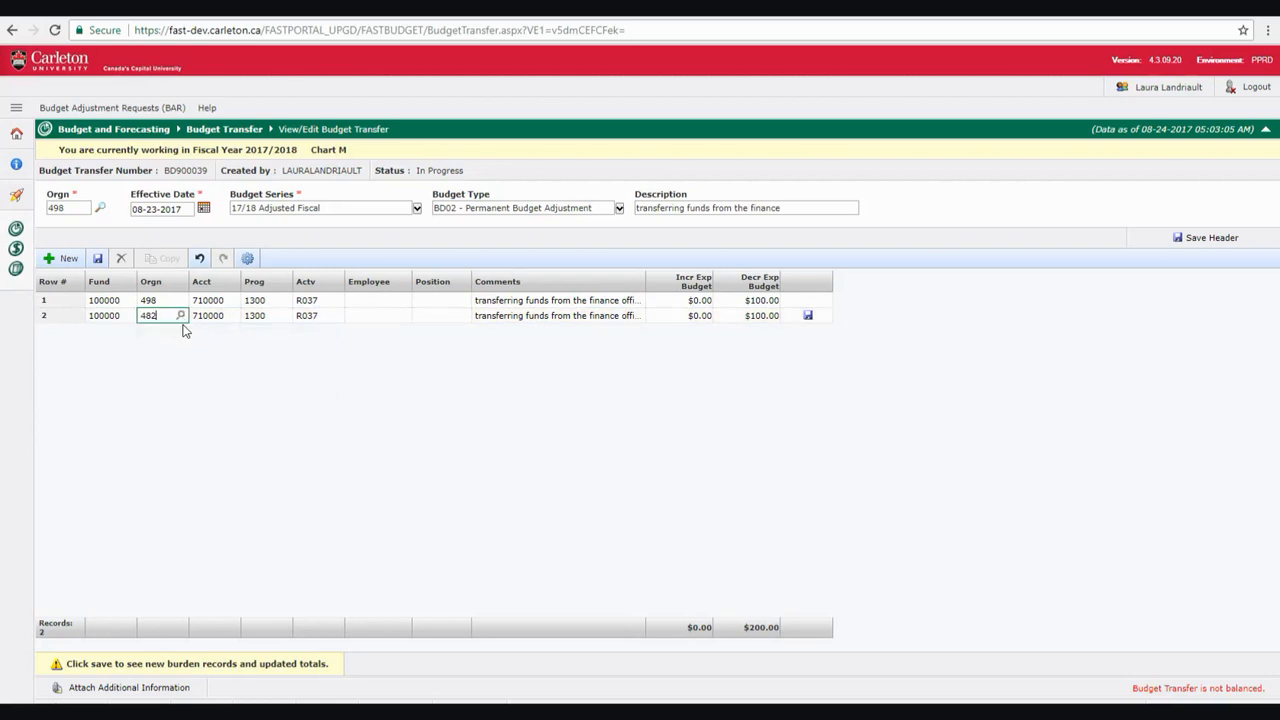
Replace the second row's account with 716800 Networking/Reception Expenses.
left_click(215, 314)
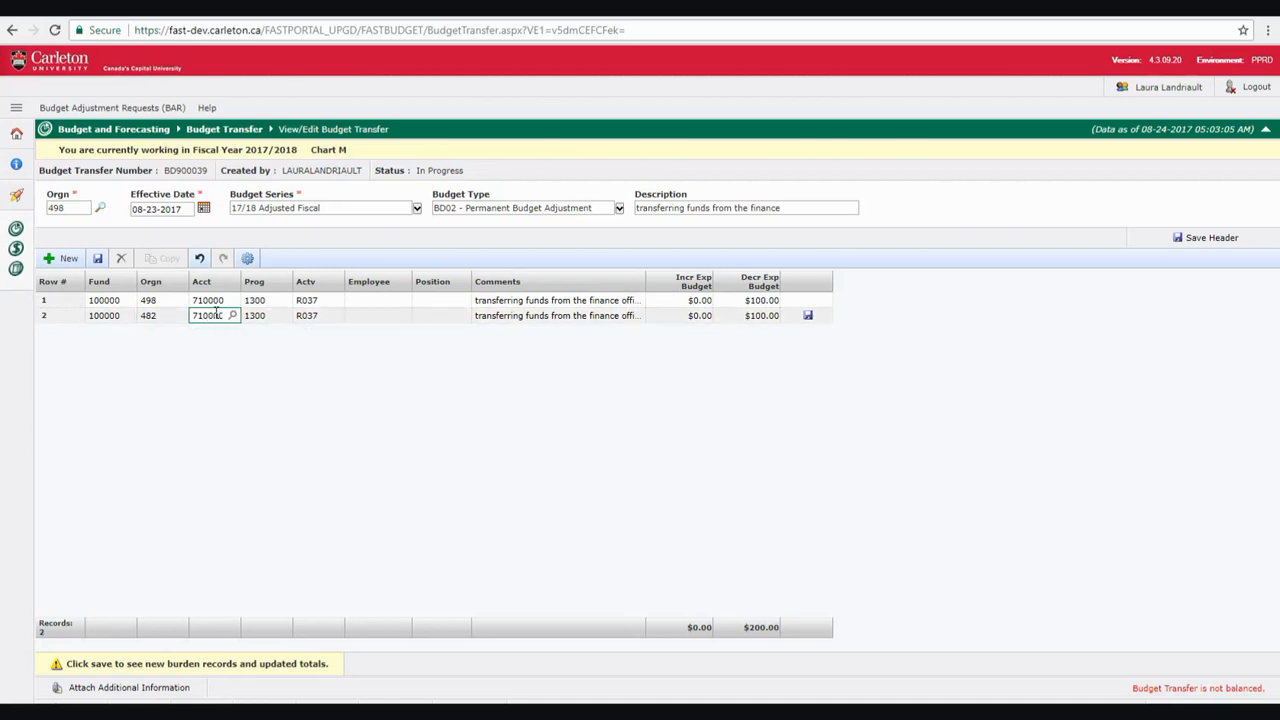
left_click(232, 315)
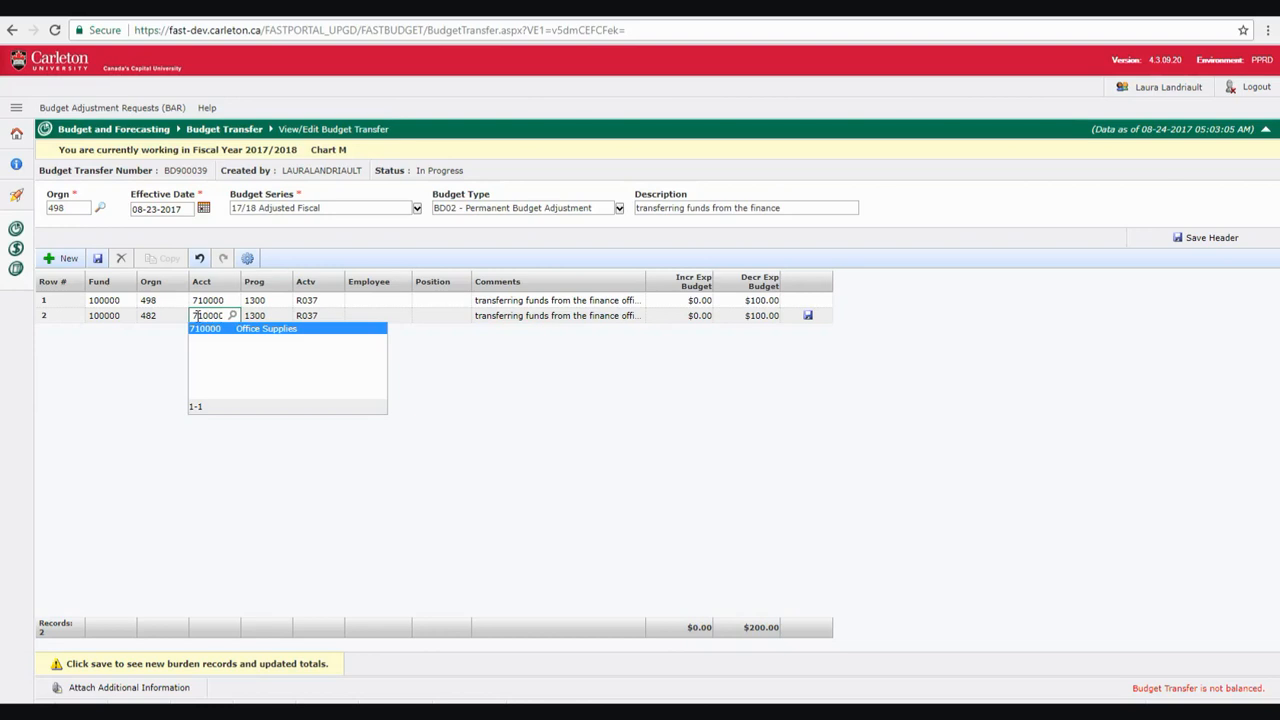
left_click_drag(195, 315, 227, 315)
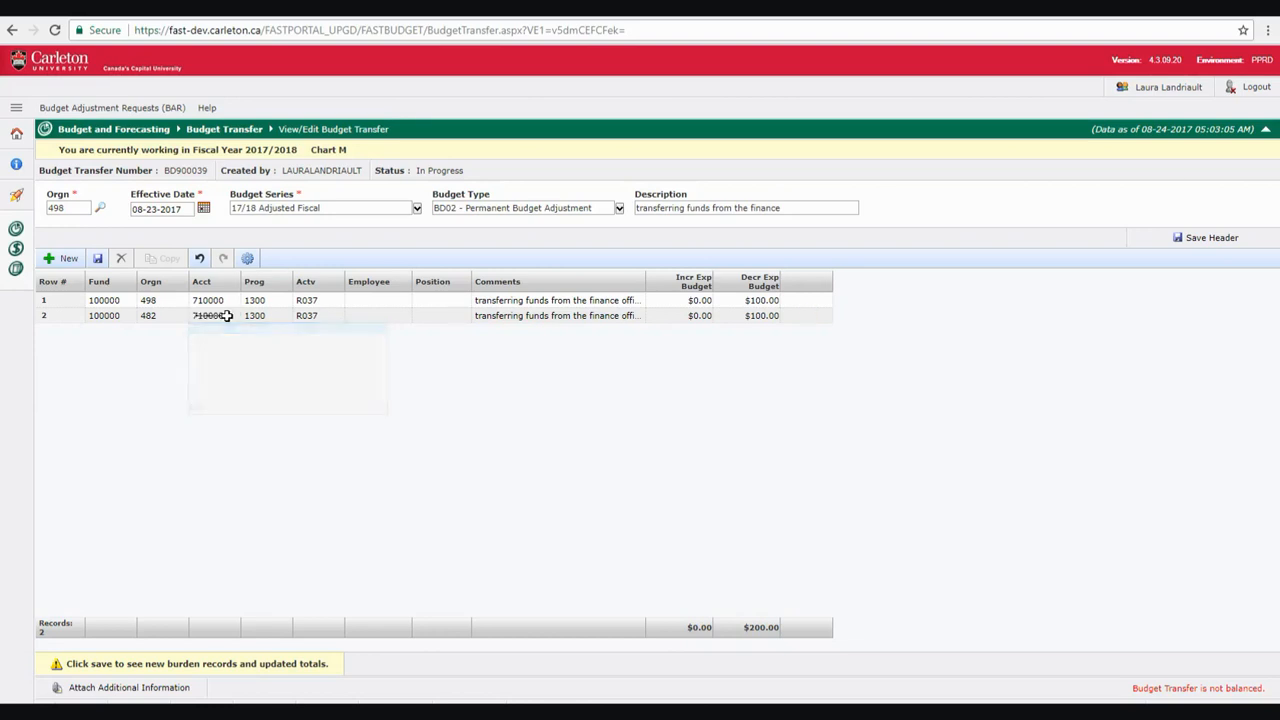
left_click(225, 317)
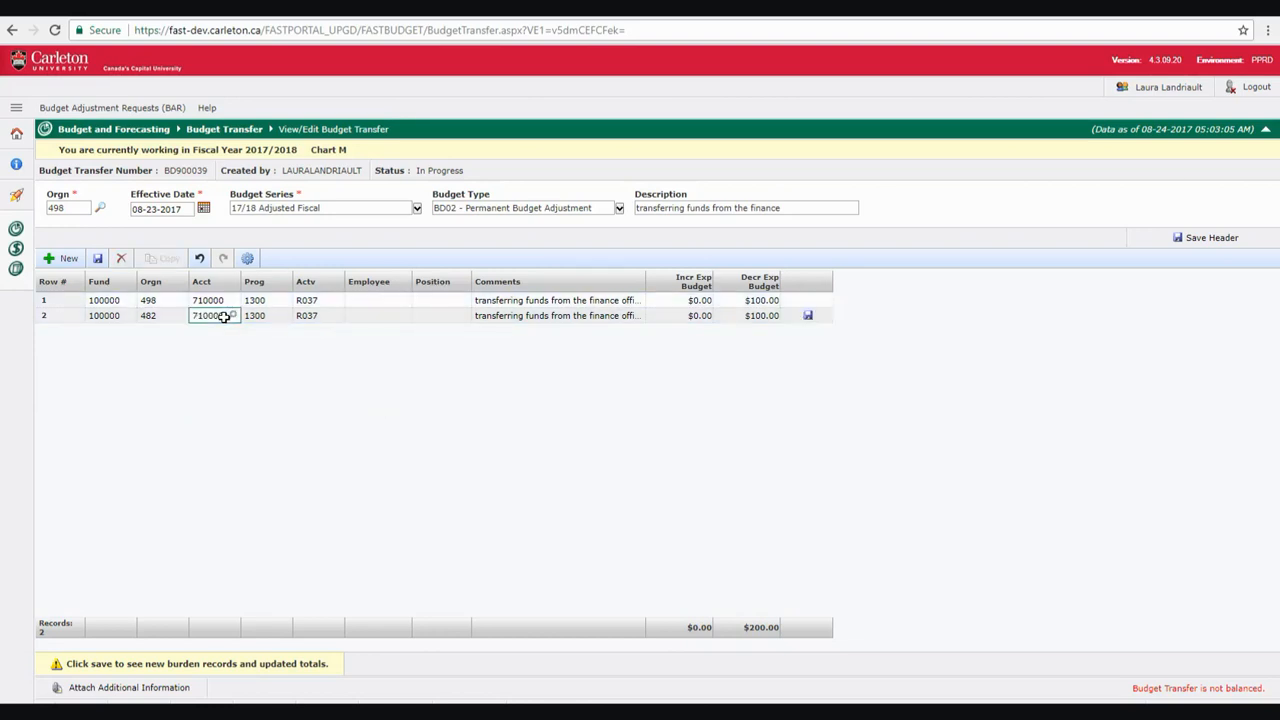
key("BackSpace")
key("BackSpace")
key("BackSpace")
key("BackSpace")
key("BackSpace")
key("BackSpace")
type("716")
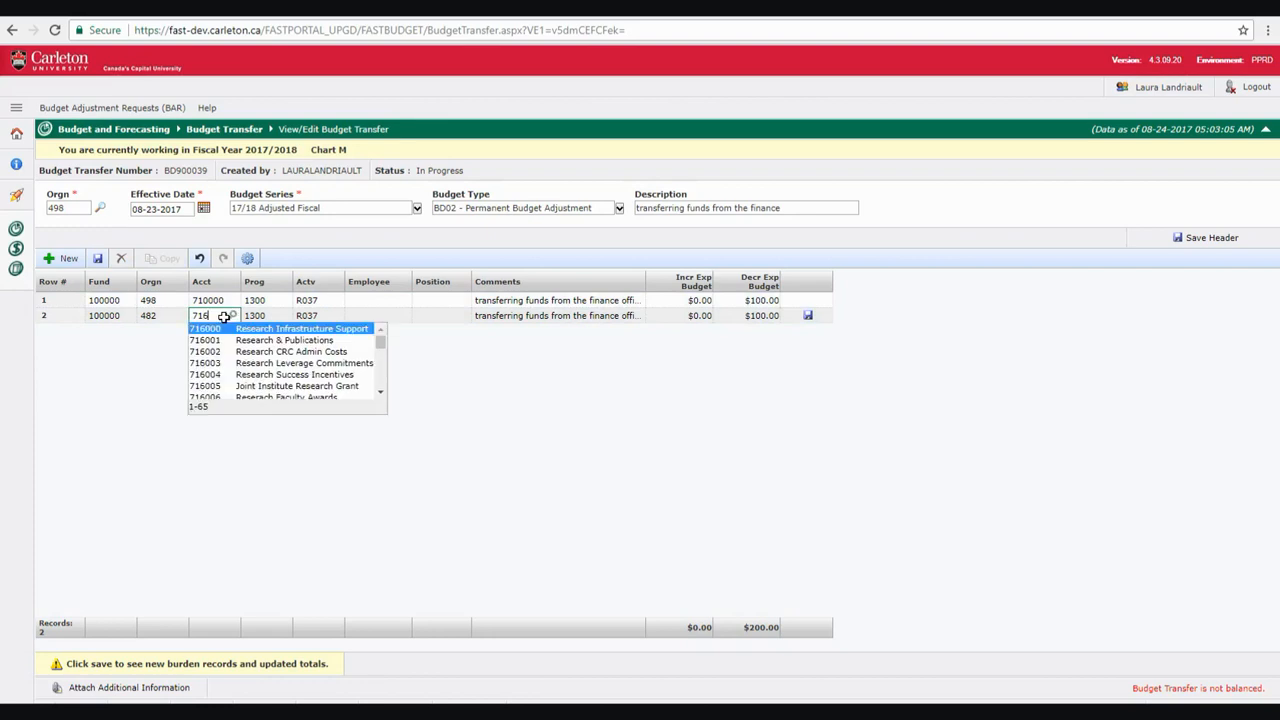
left_click_drag(380, 341, 381, 380)
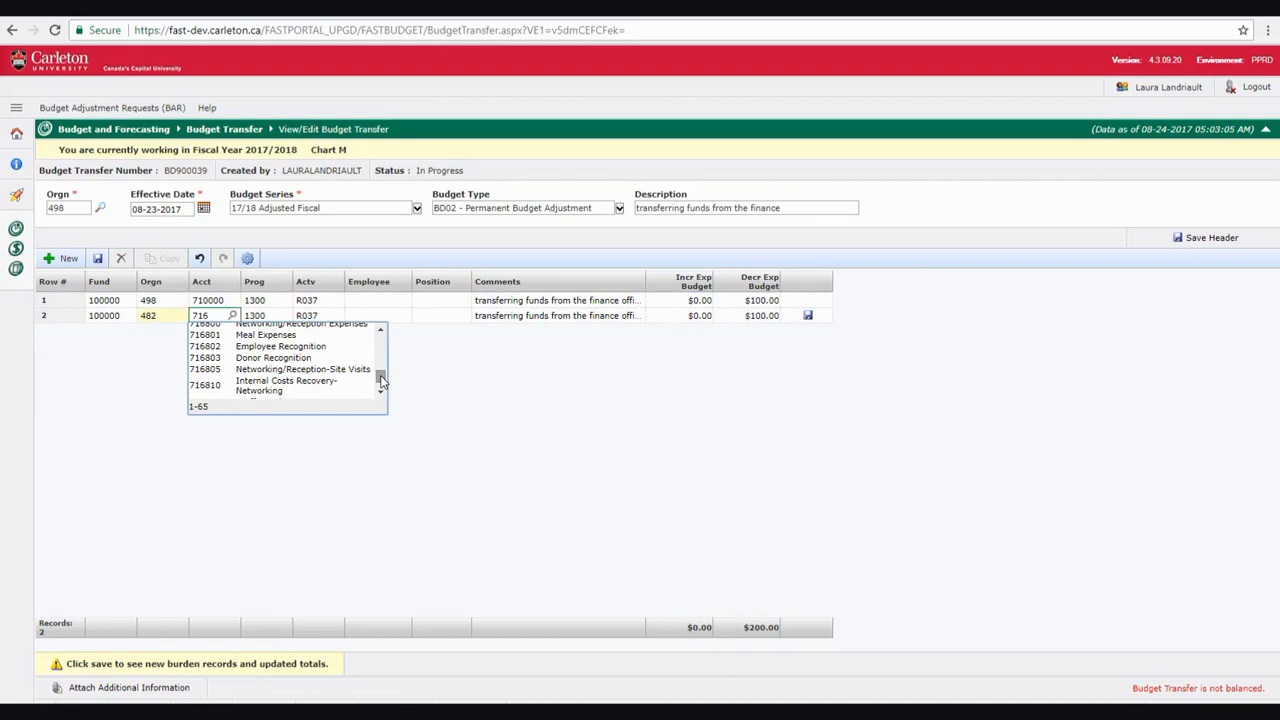
left_click(380, 330)
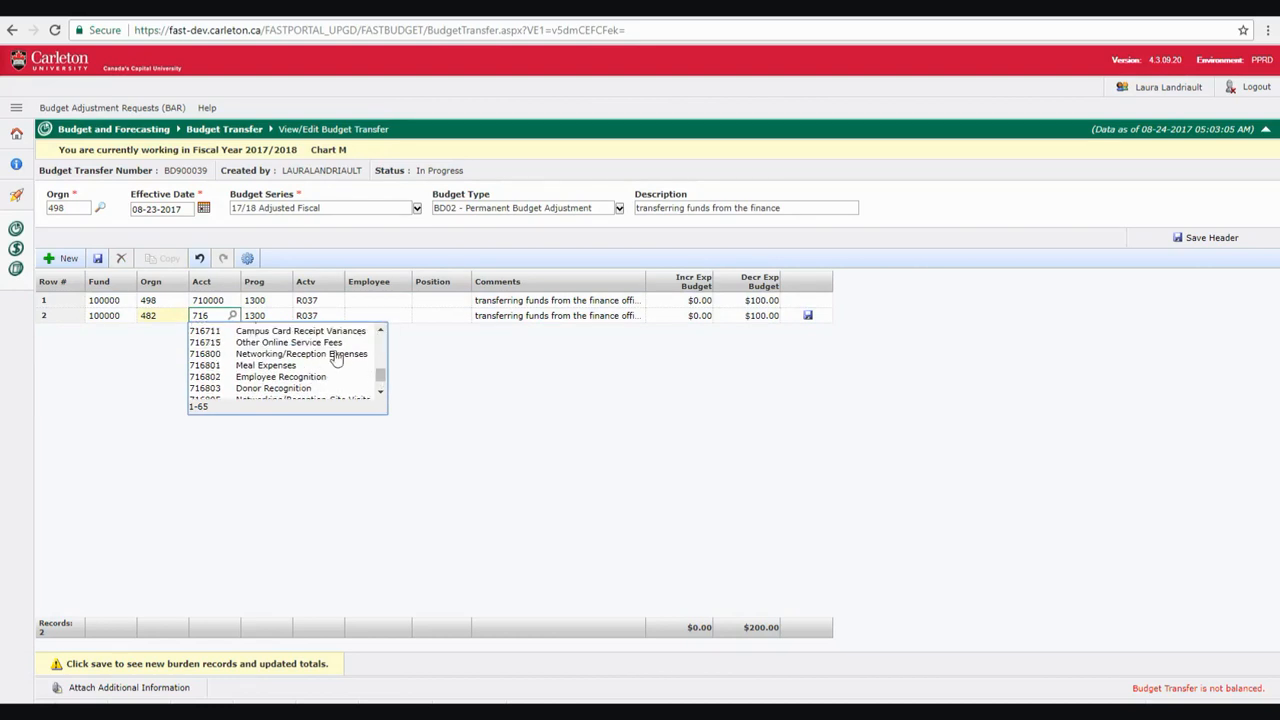
left_click(318, 355)
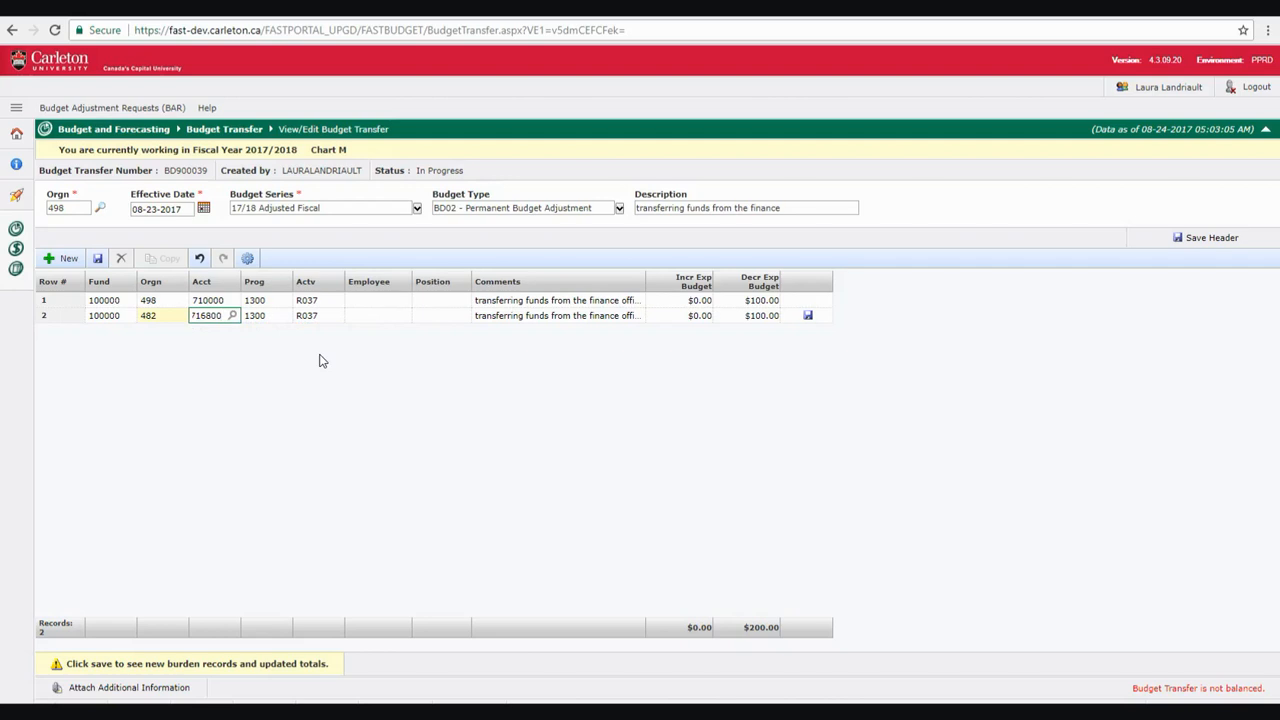
key("Tab")
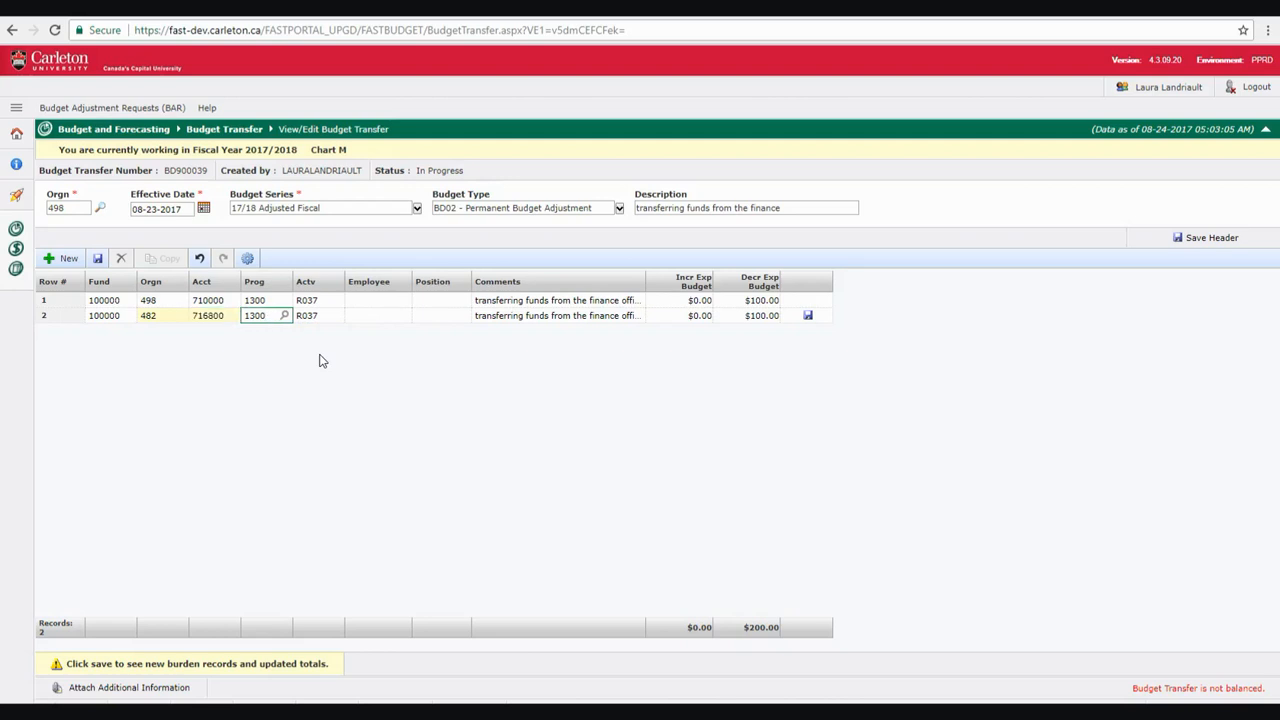
Keep the second row's program, activity and comments, set its increase expense budget to 100, and save the row.
key("Tab")
key("Tab")
key("Tab")
key("Tab")
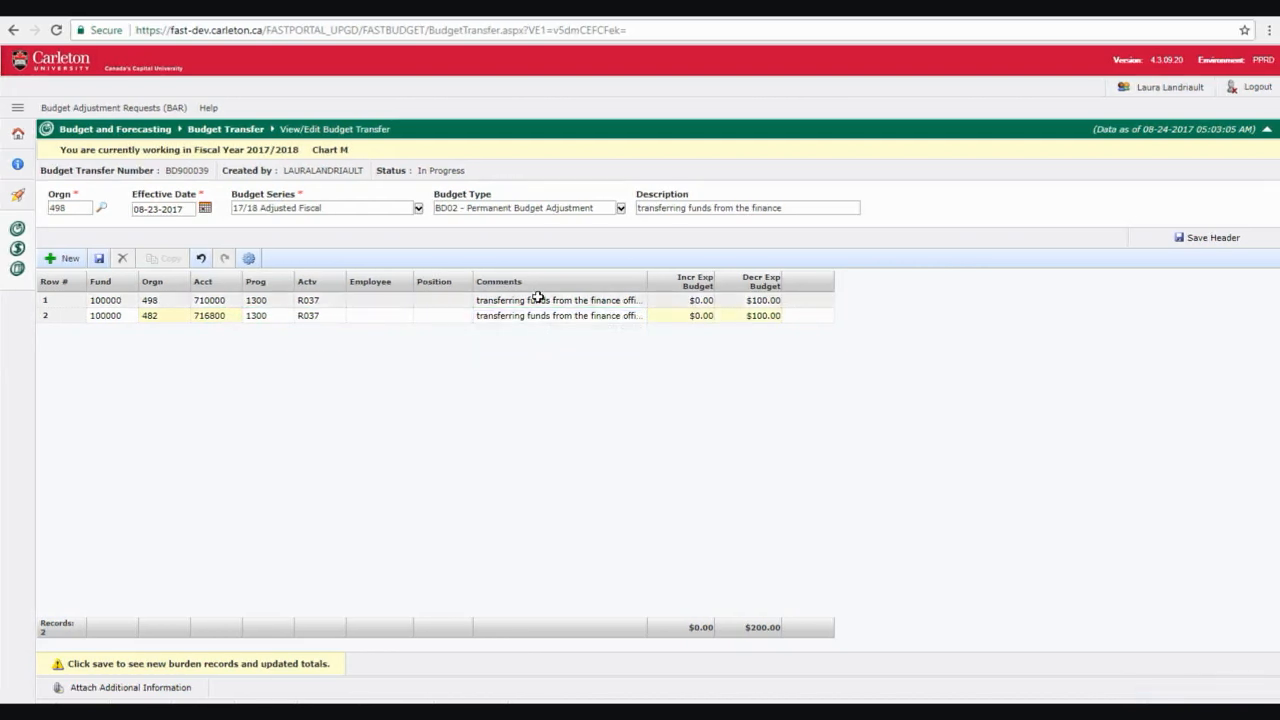
left_click(530, 318)
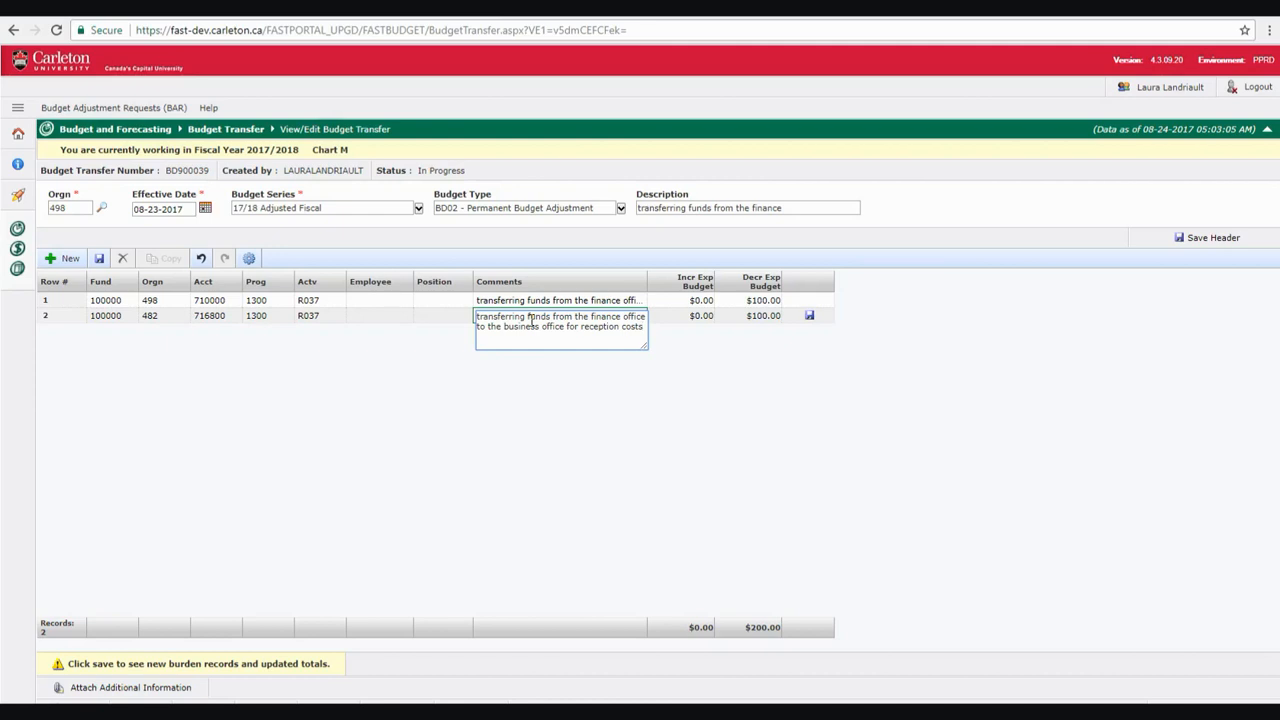
left_click(674, 317)
type("100")
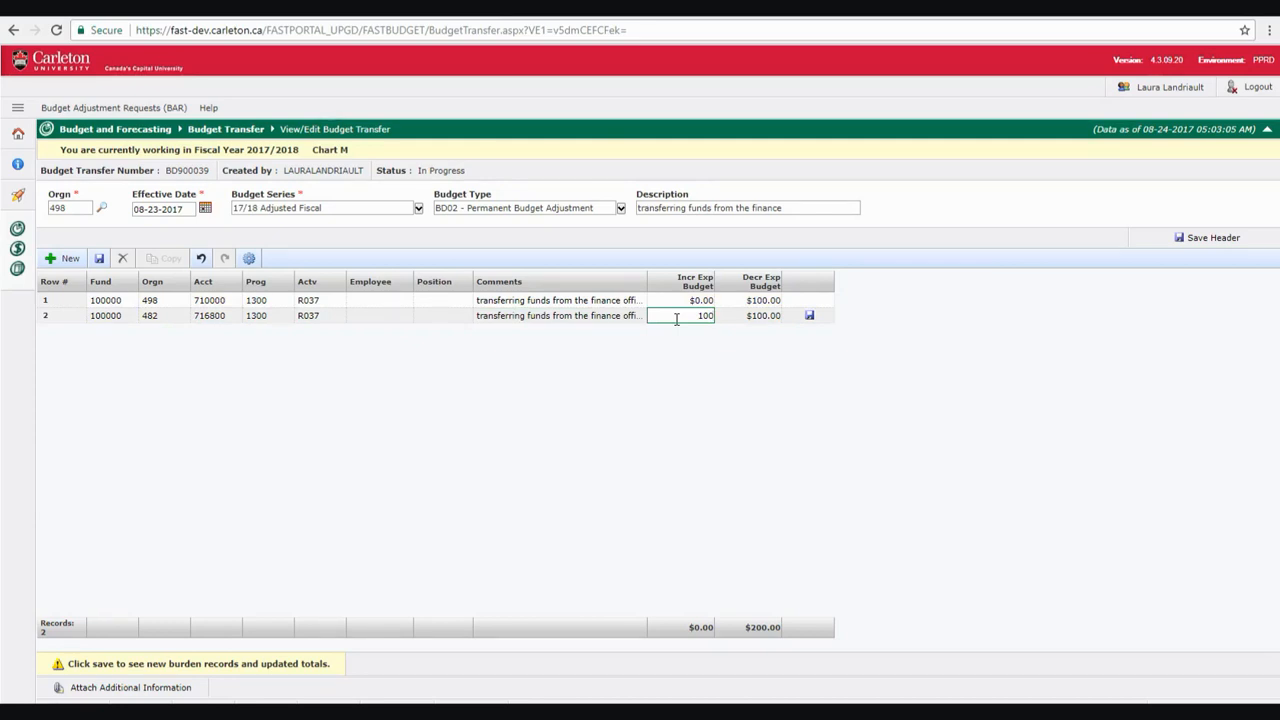
left_click(771, 317)
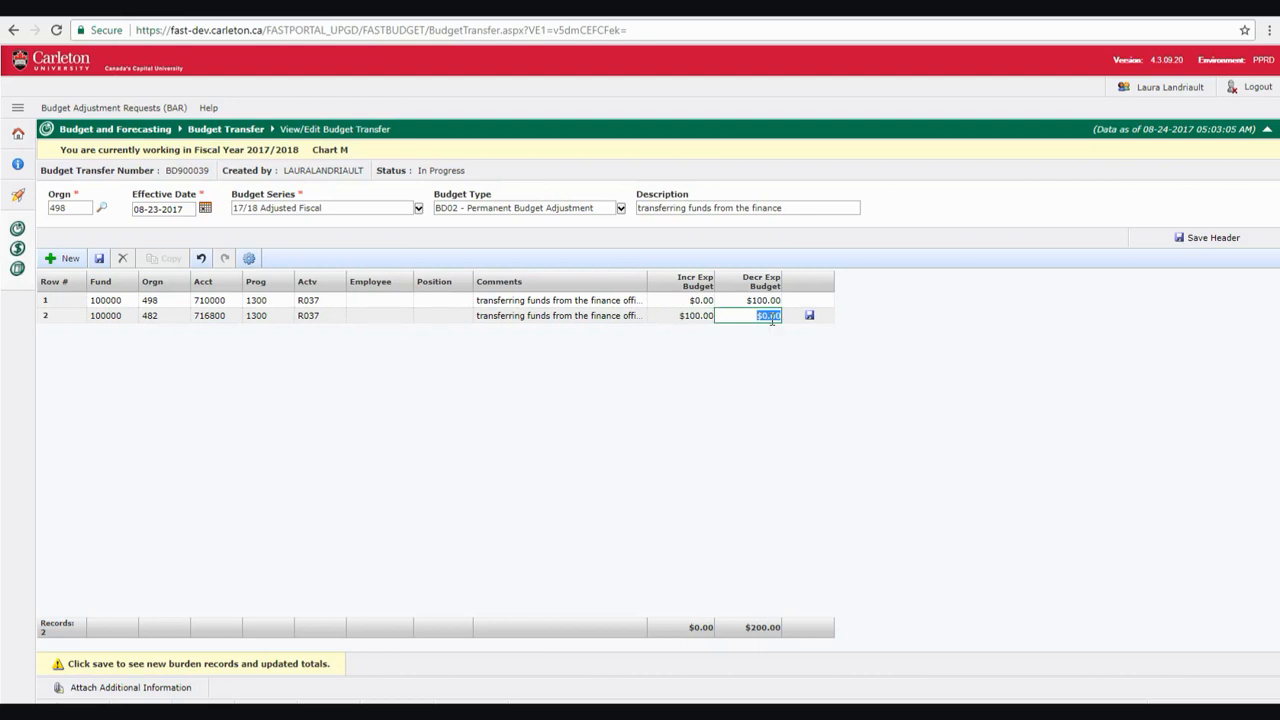
left_click(809, 318)
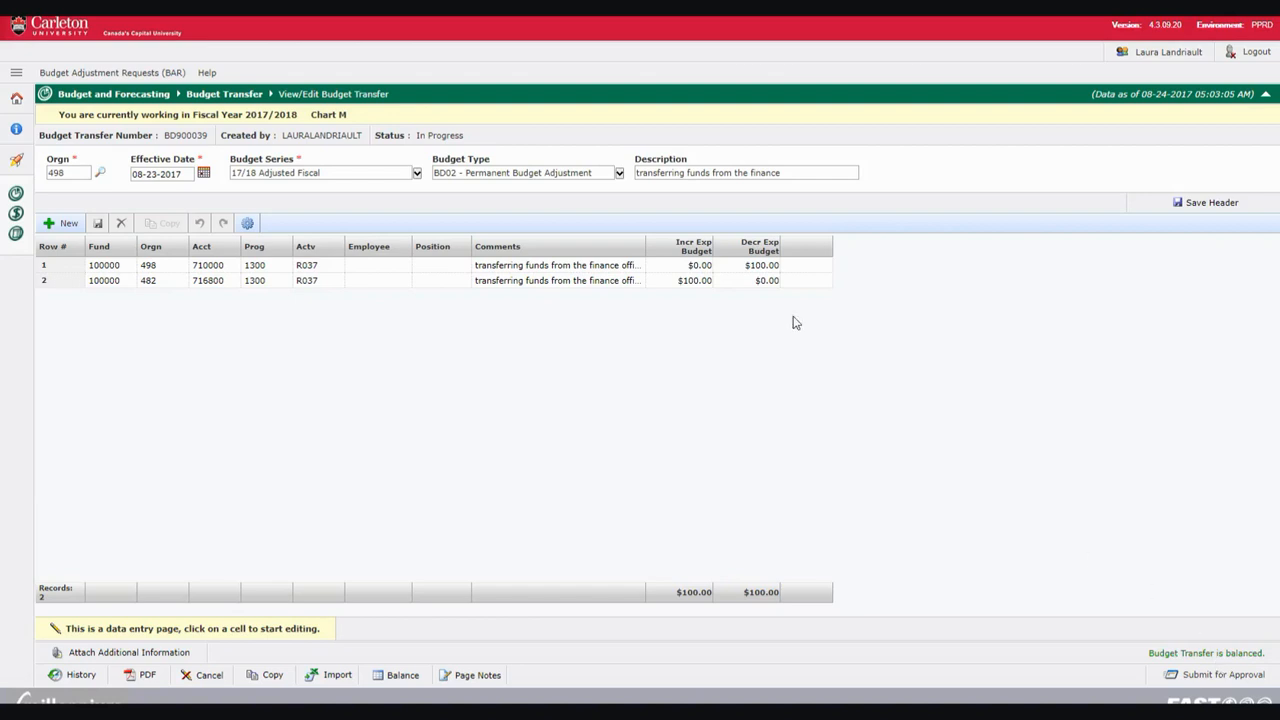
Change the first row's decrease expense budget and the second row's increase expense budget to 150, saving each row.
left_click(771, 264)
type("150")
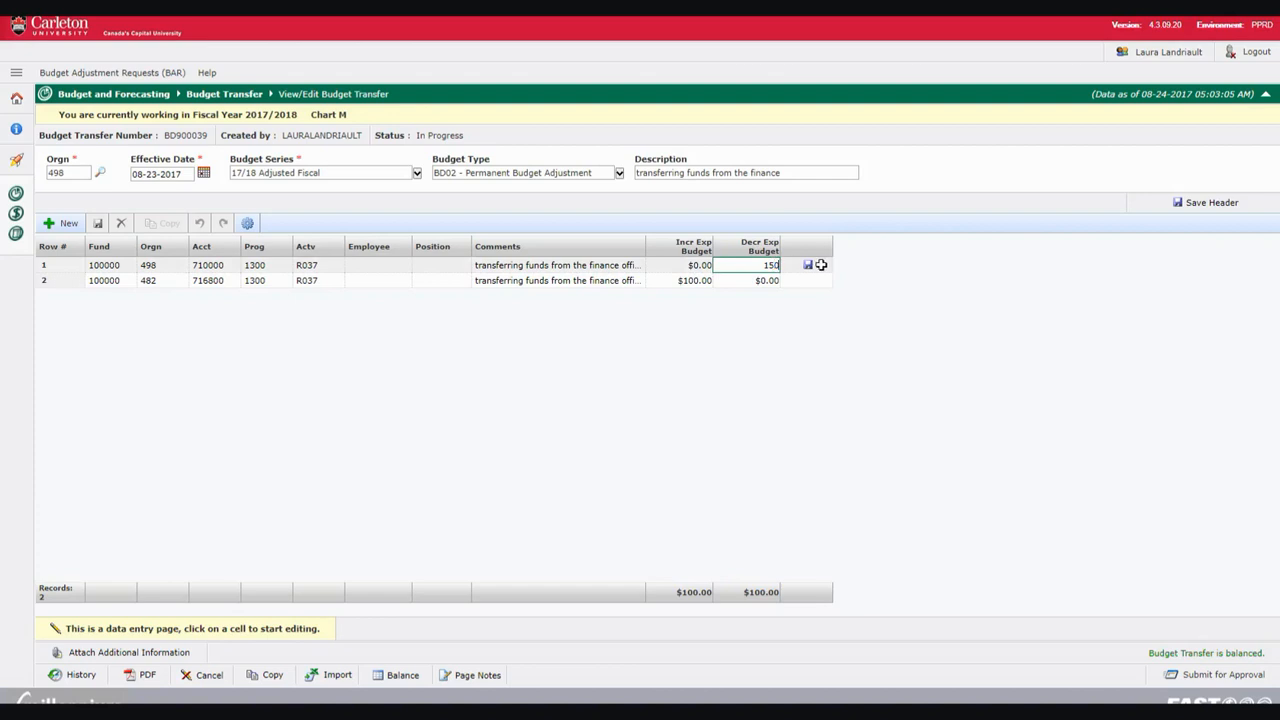
left_click(812, 264)
left_click(697, 281)
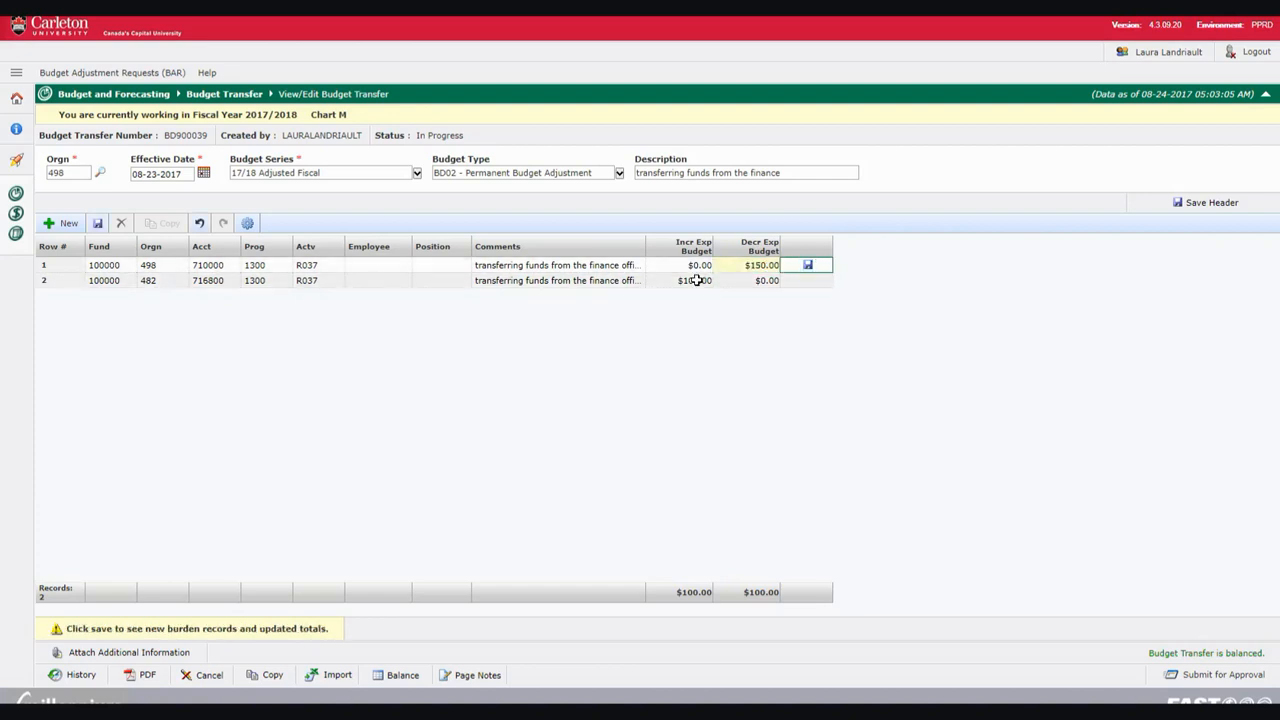
type("150")
left_click(803, 281)
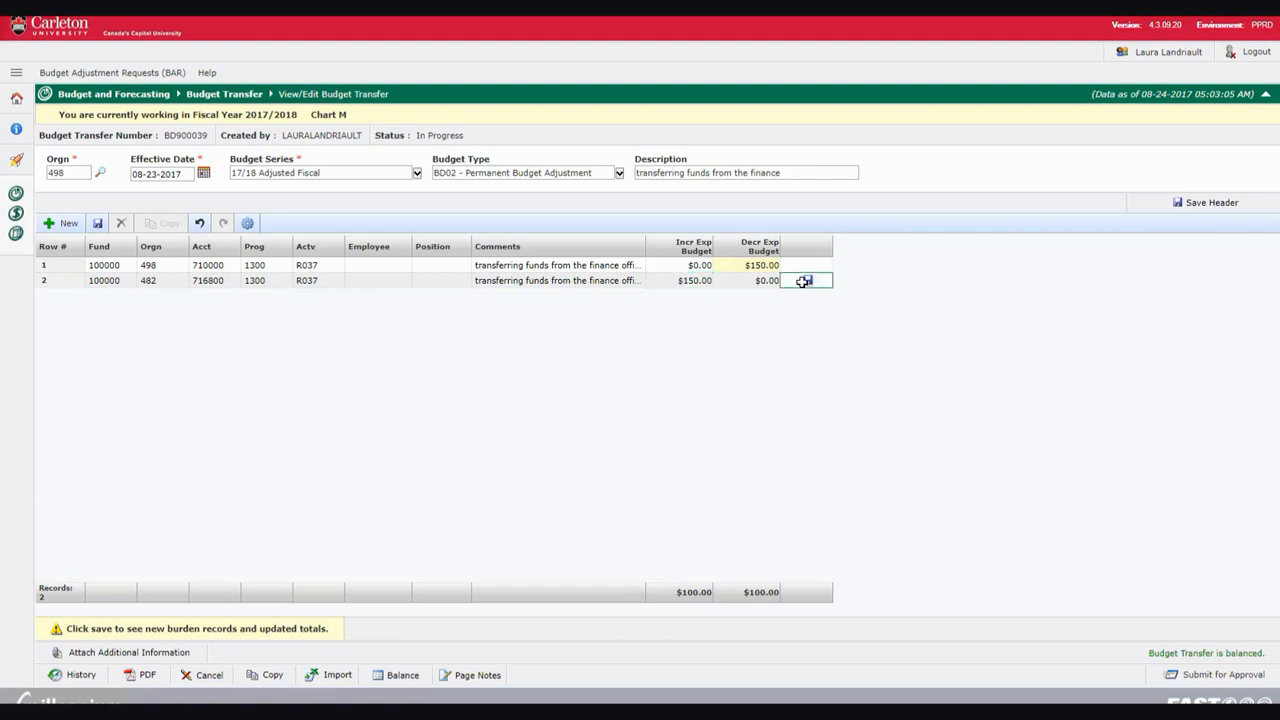